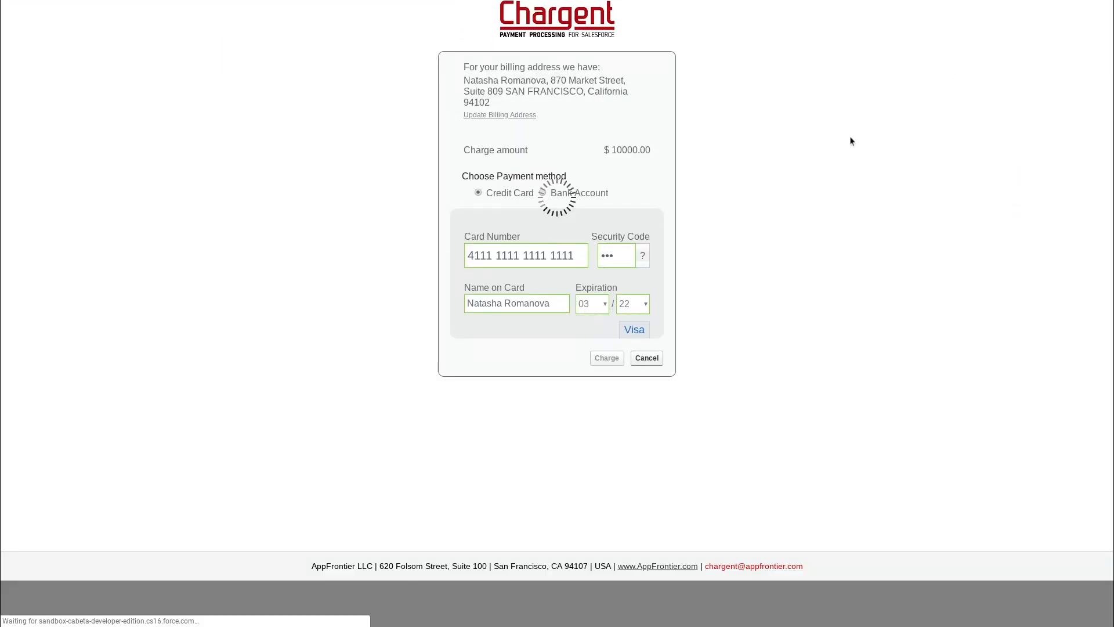
- Highlight the charge success message, then open the new receipt email notification
drag(51, 74, 182, 76)
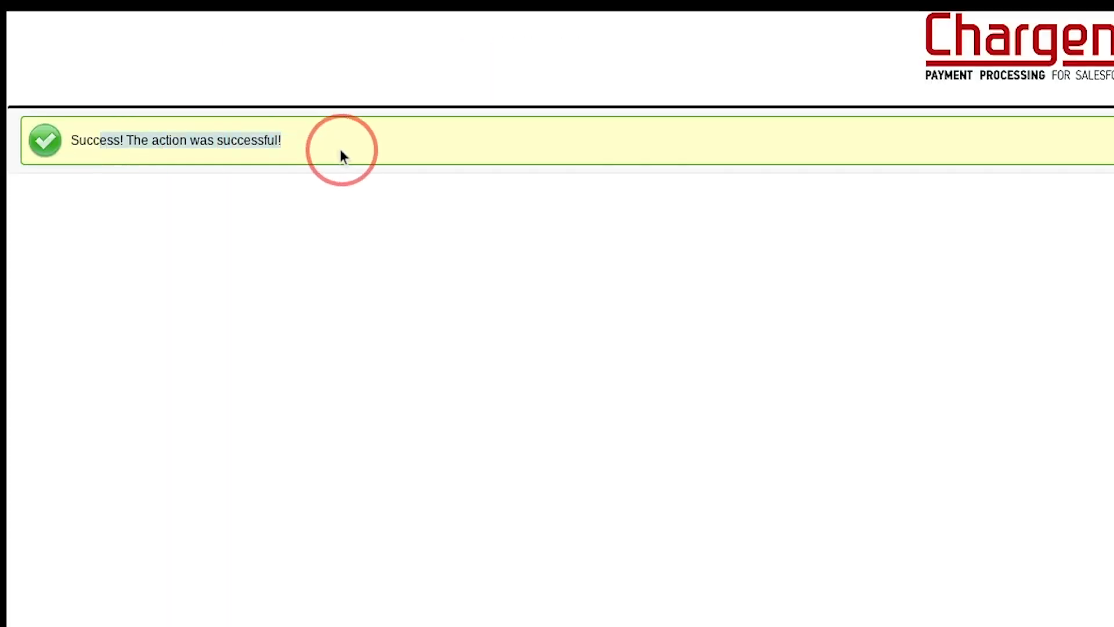
click(925, 298)
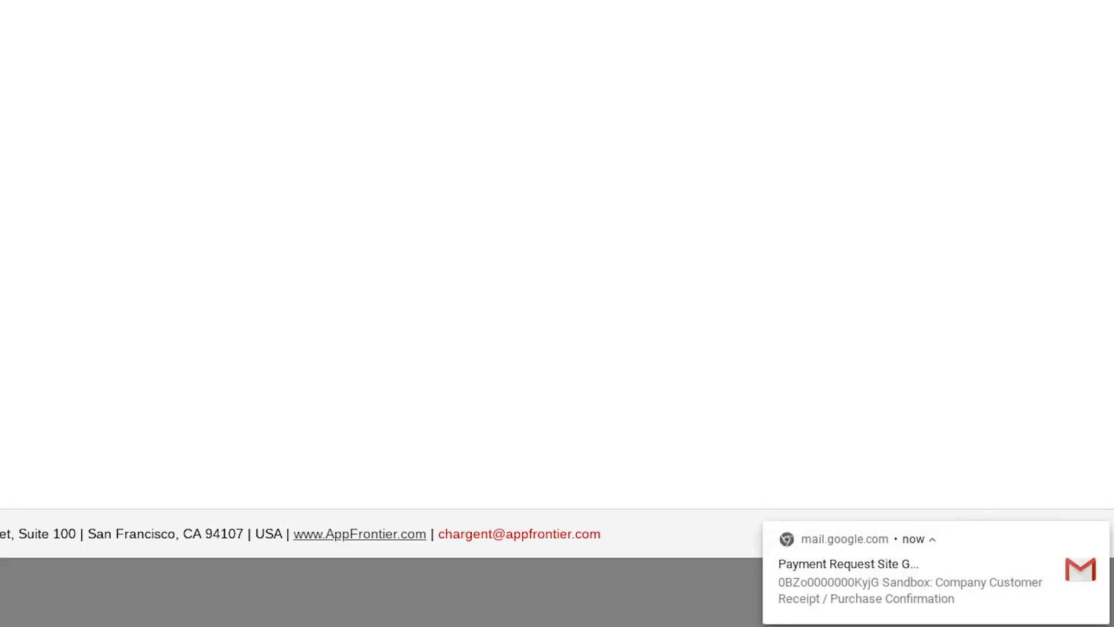
click(905, 603)
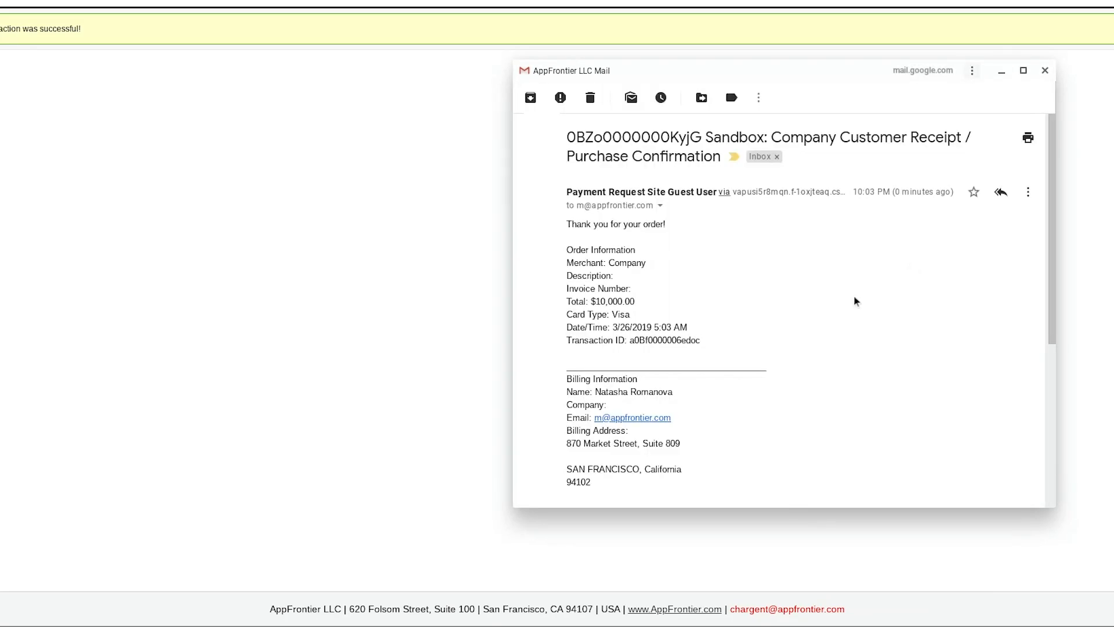
- Read through the $10,000.00 Visa purchase receipt email, close it, and return to the opportunity
scroll(679, 235, down, 2)
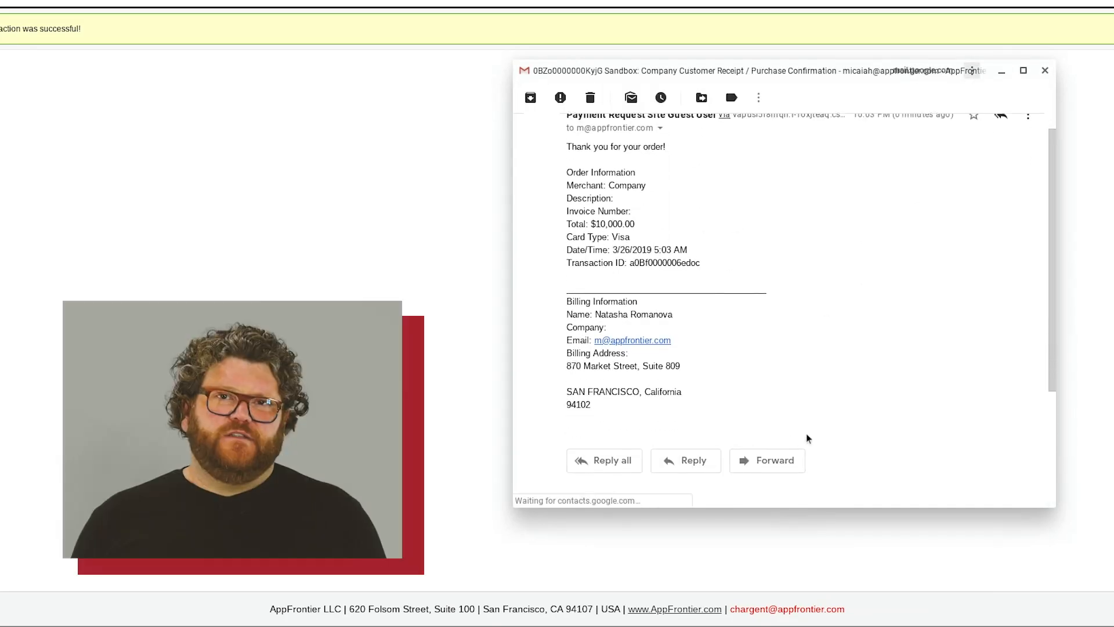
scroll(771, 342, up, 2)
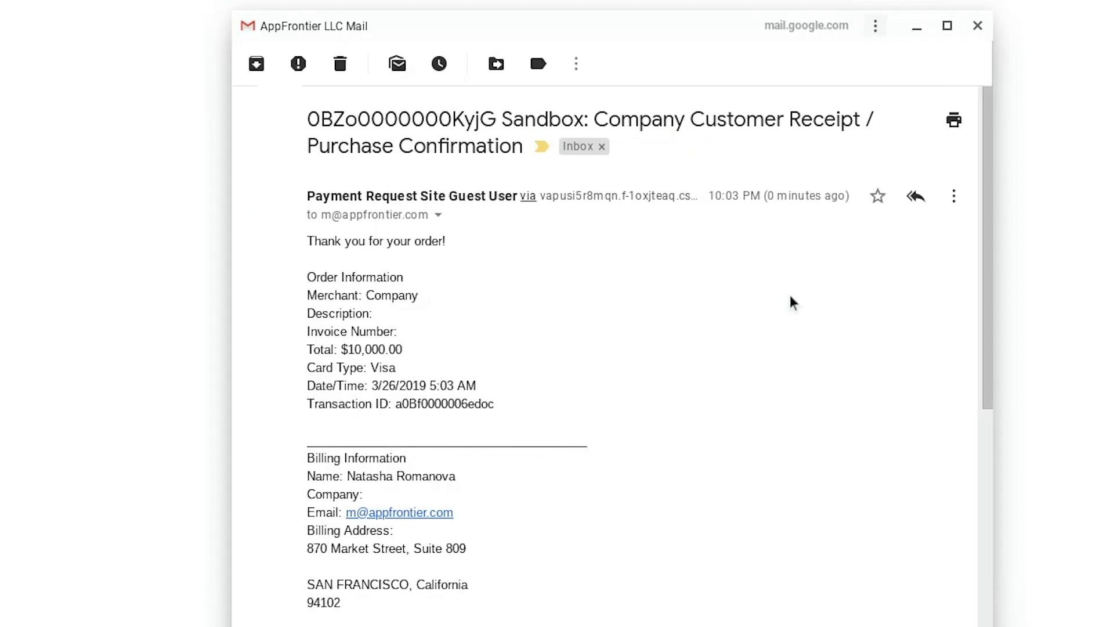
scroll(476, 261, down, 2)
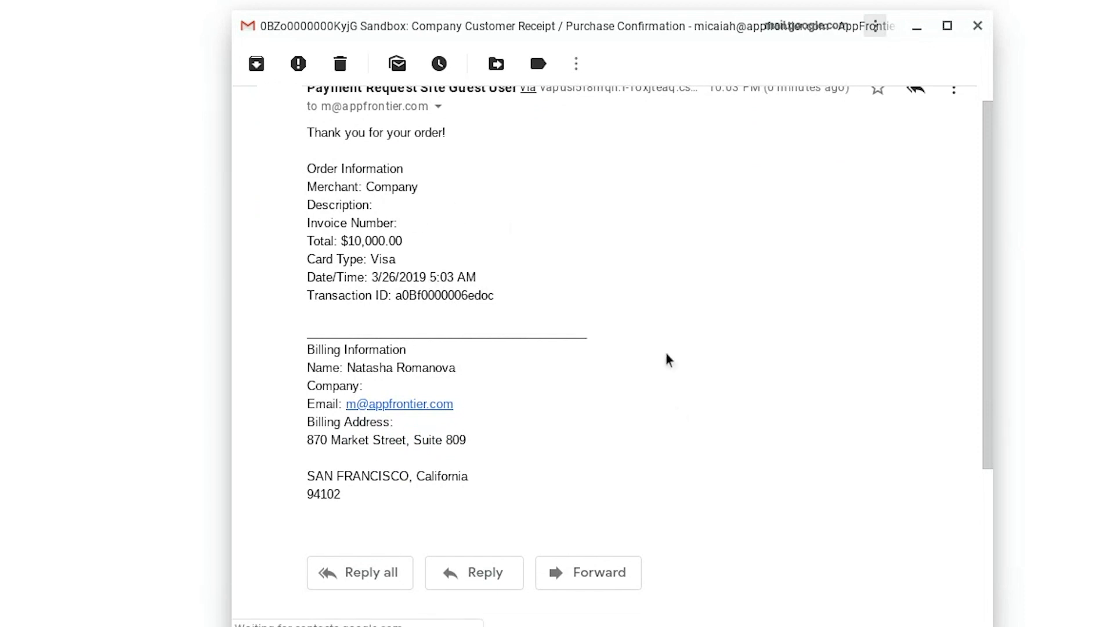
scroll(594, 415, up, 2)
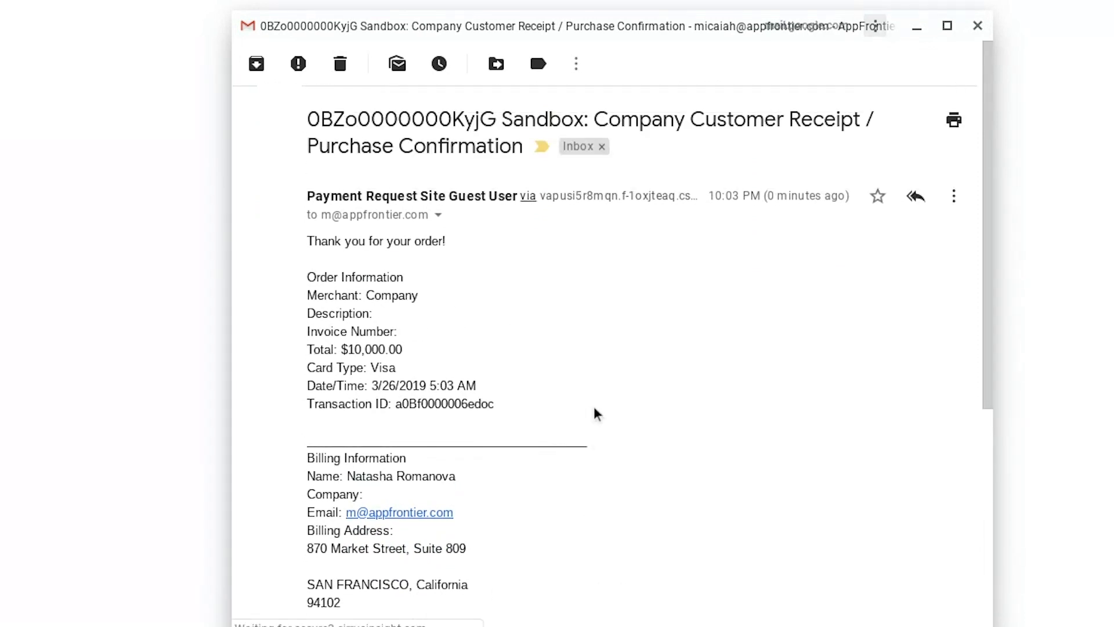
click(280, 68)
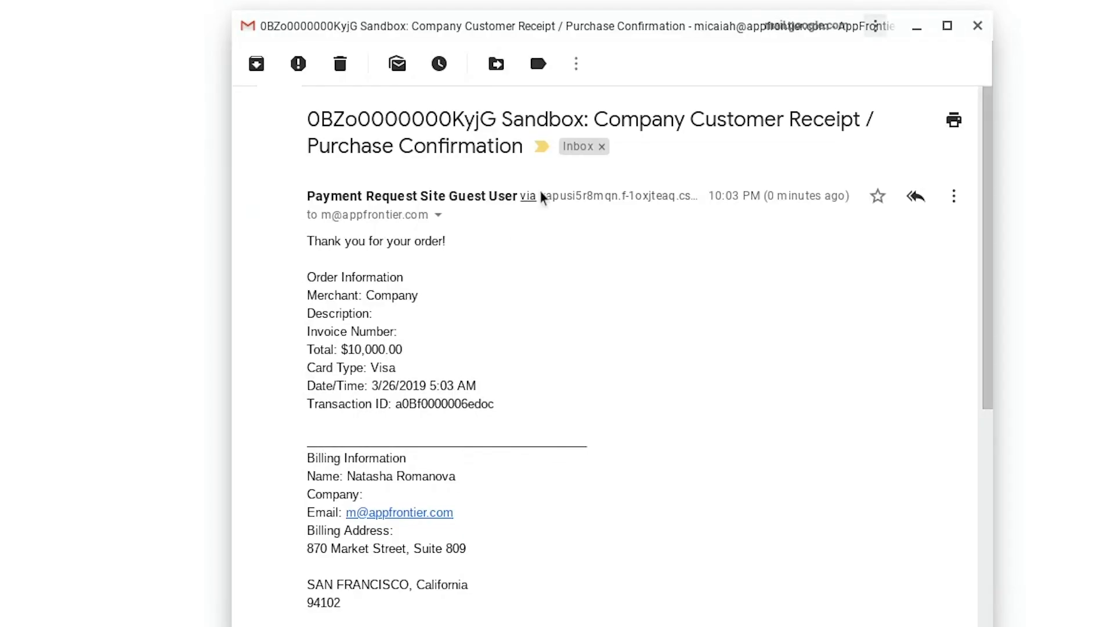
scroll(450, 241, down, 2)
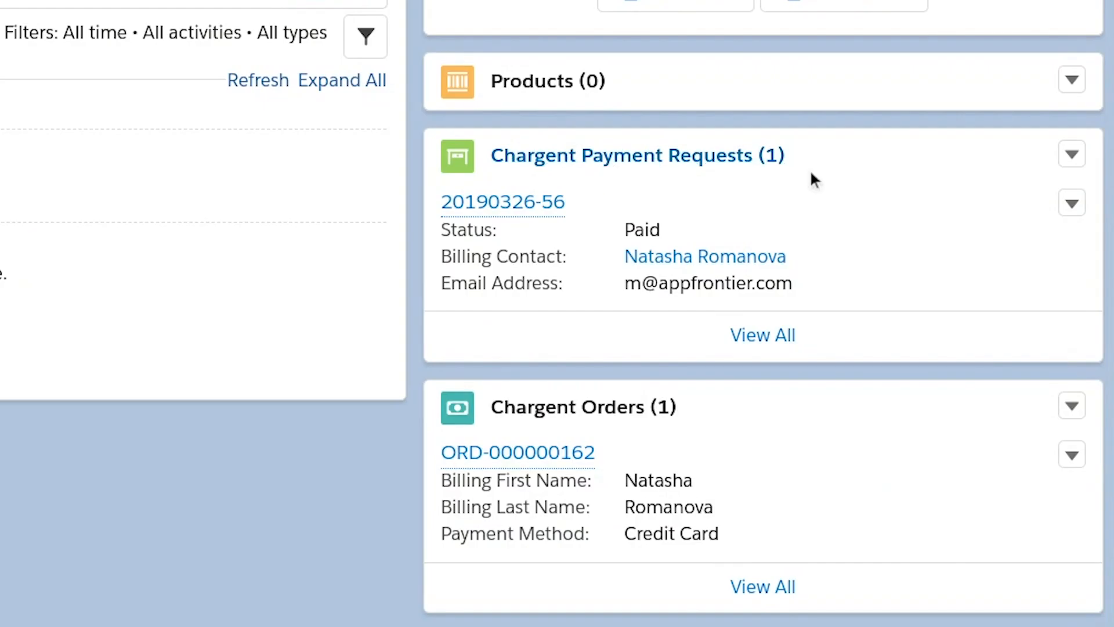
- Dismiss the creation notice for The Avengers - New Badges opportunity ($1,000.00, Closed Won)
scroll(981, 475, down, 4)
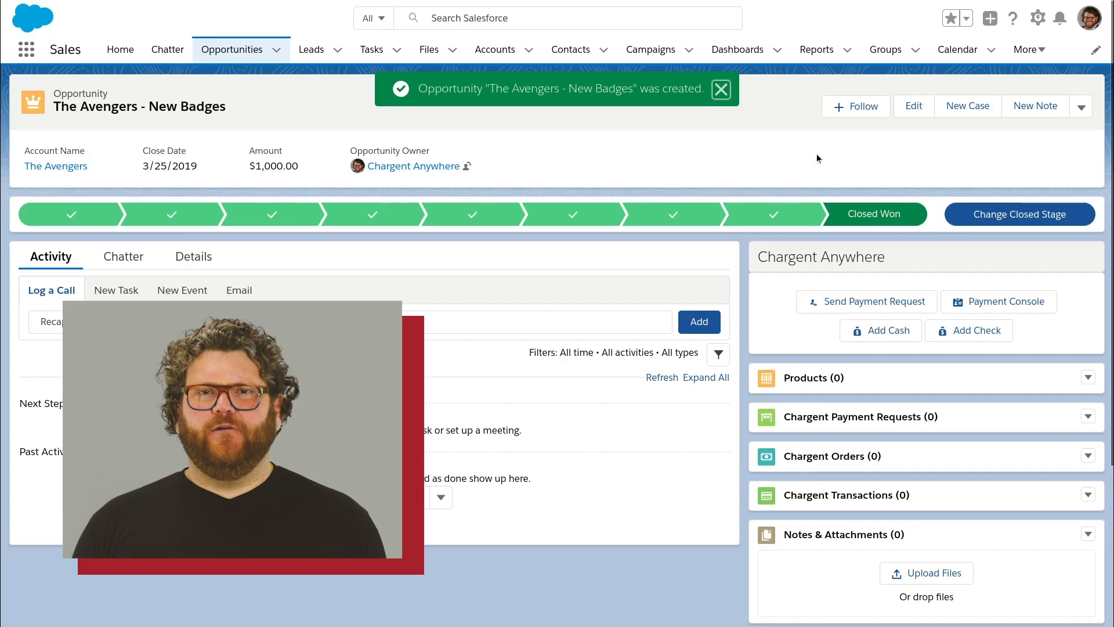
click(720, 90)
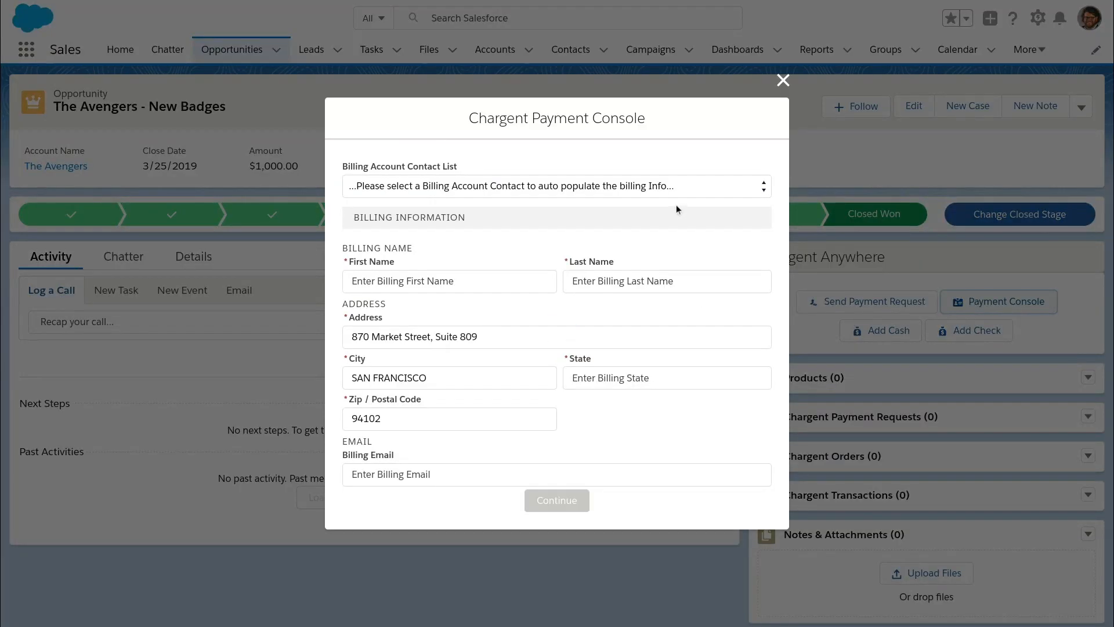
- Fill billing details from a chosen billing account contact and begin the street address
click(648, 192)
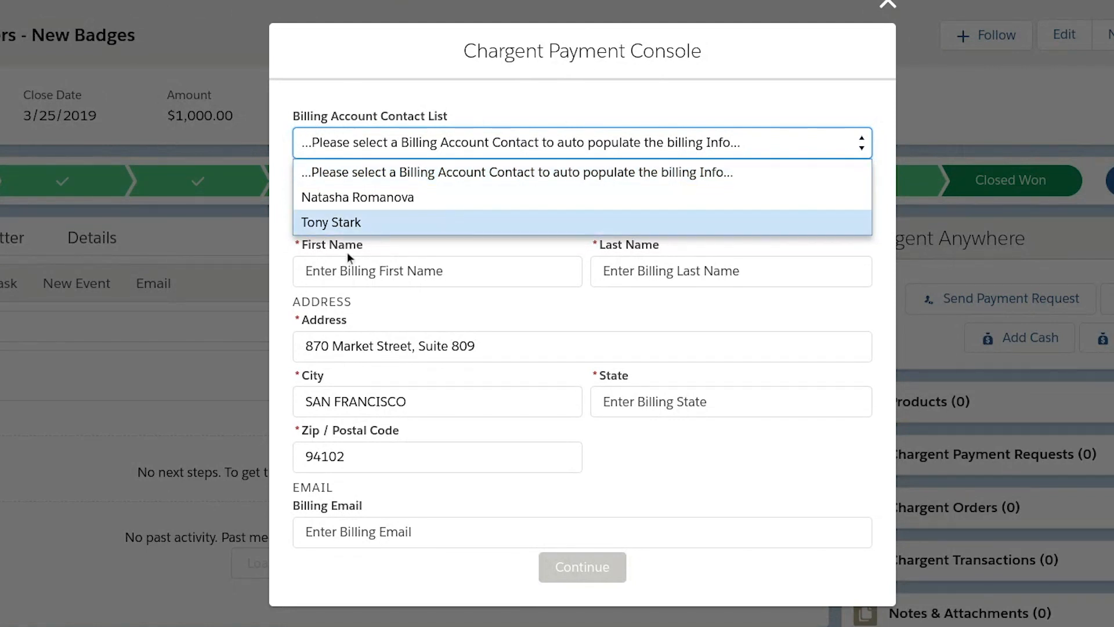
click(375, 223)
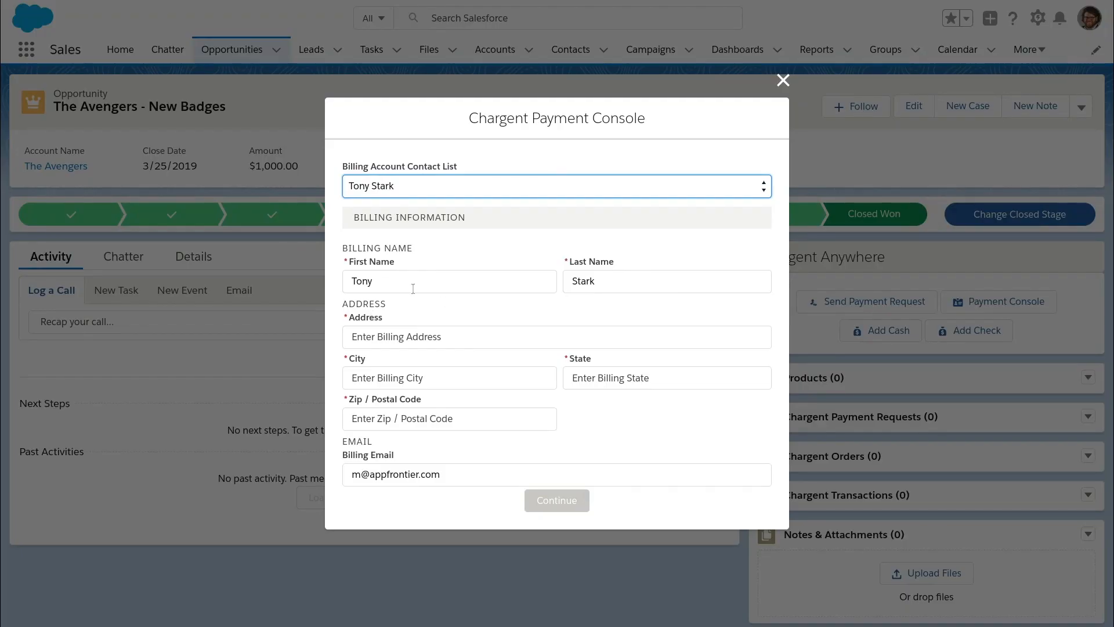
click(491, 339)
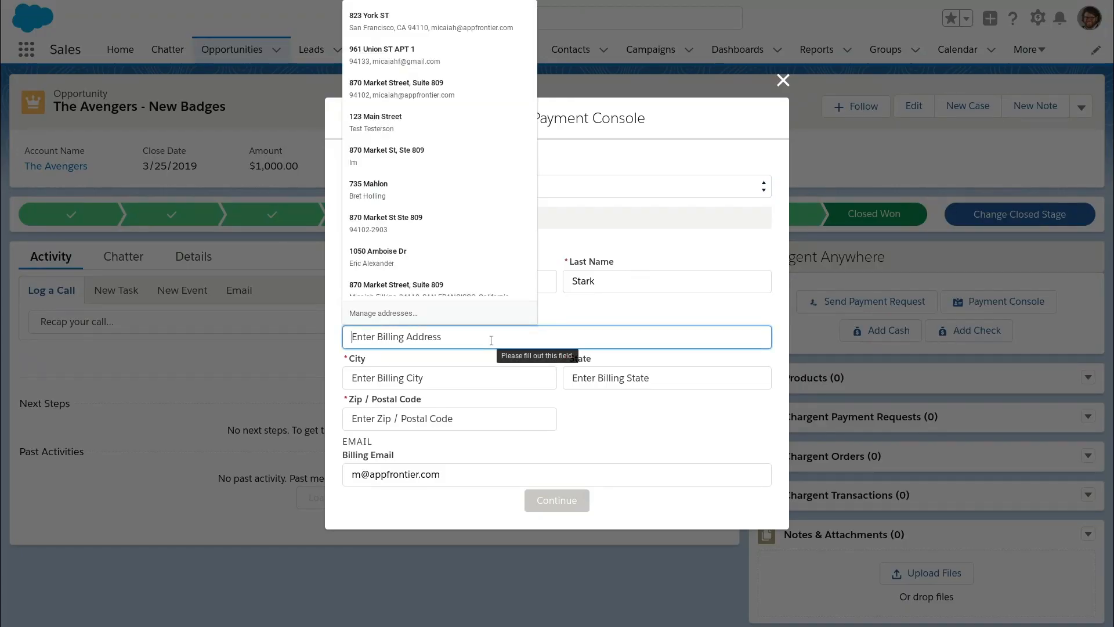
text(1)
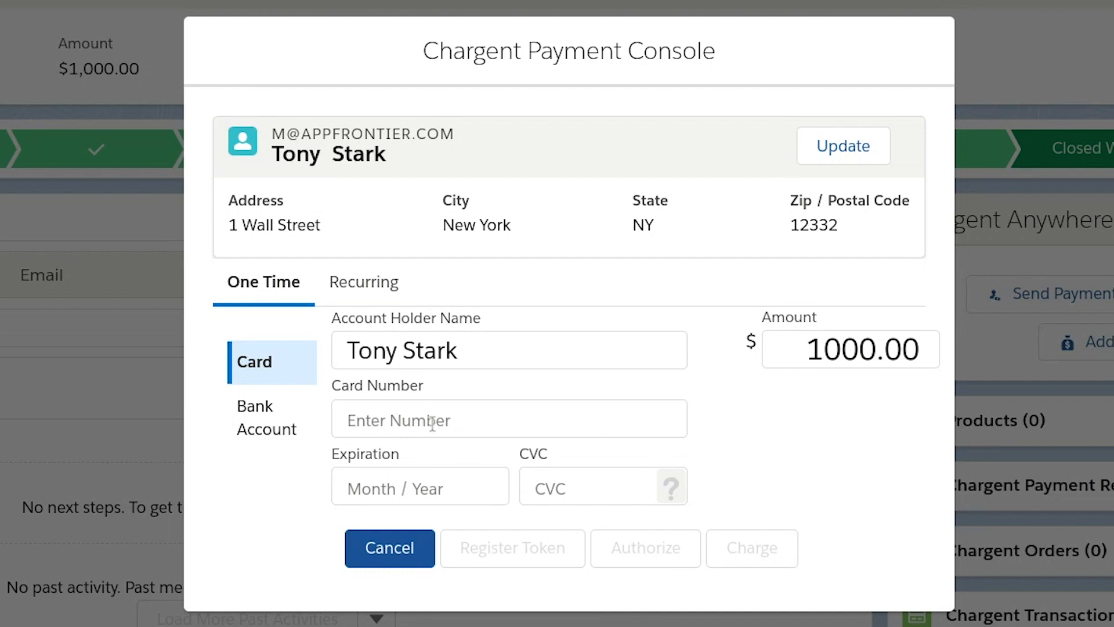
click(284, 448)
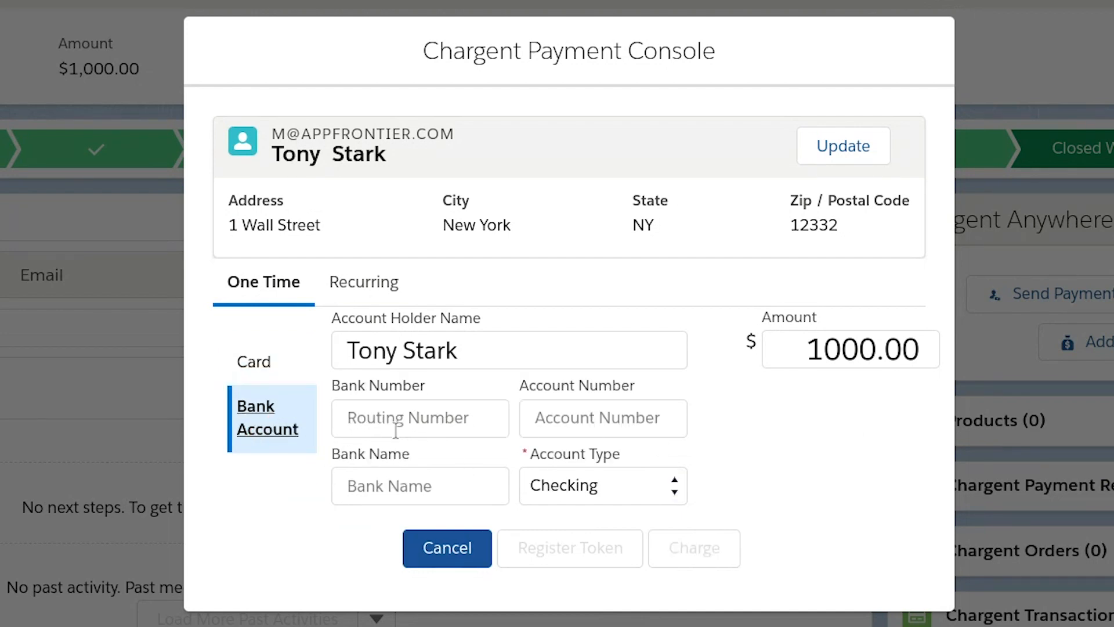
click(381, 416)
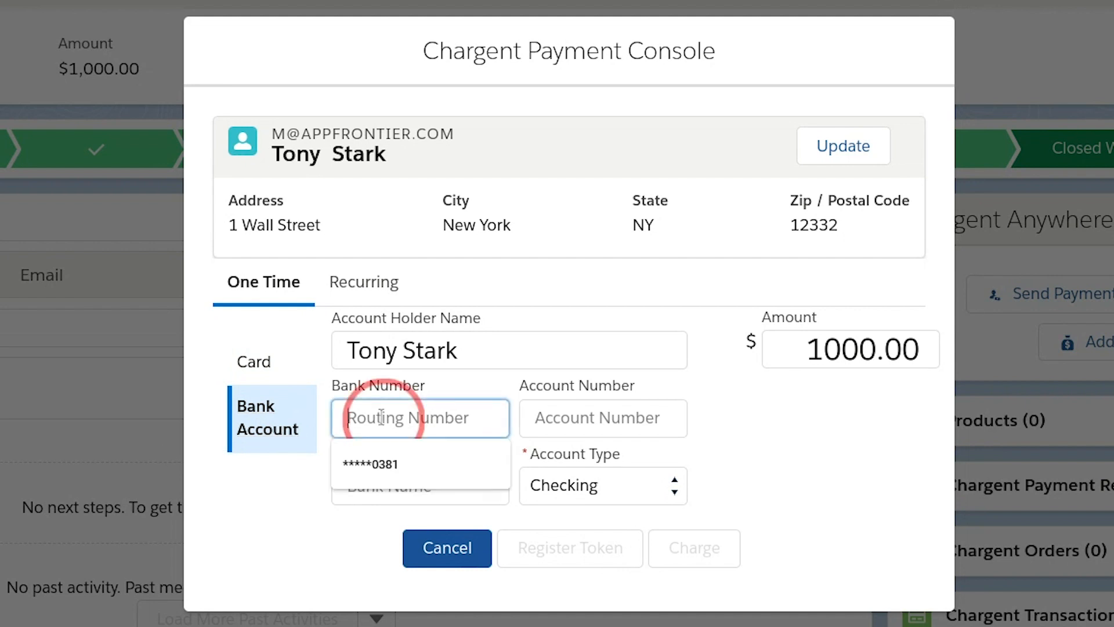
click(445, 385)
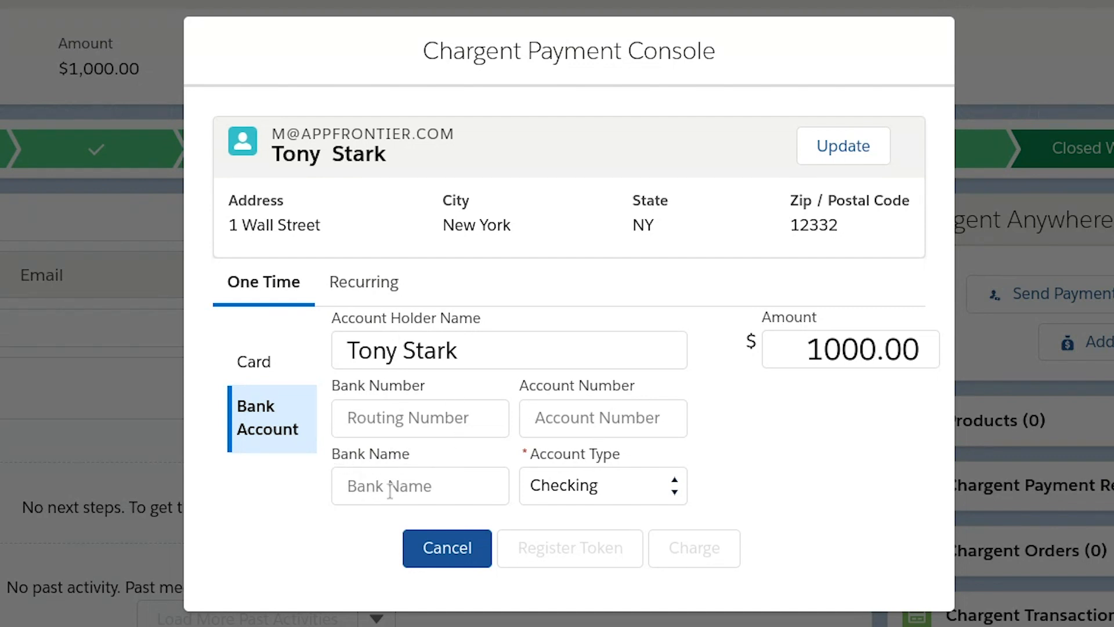
click(674, 496)
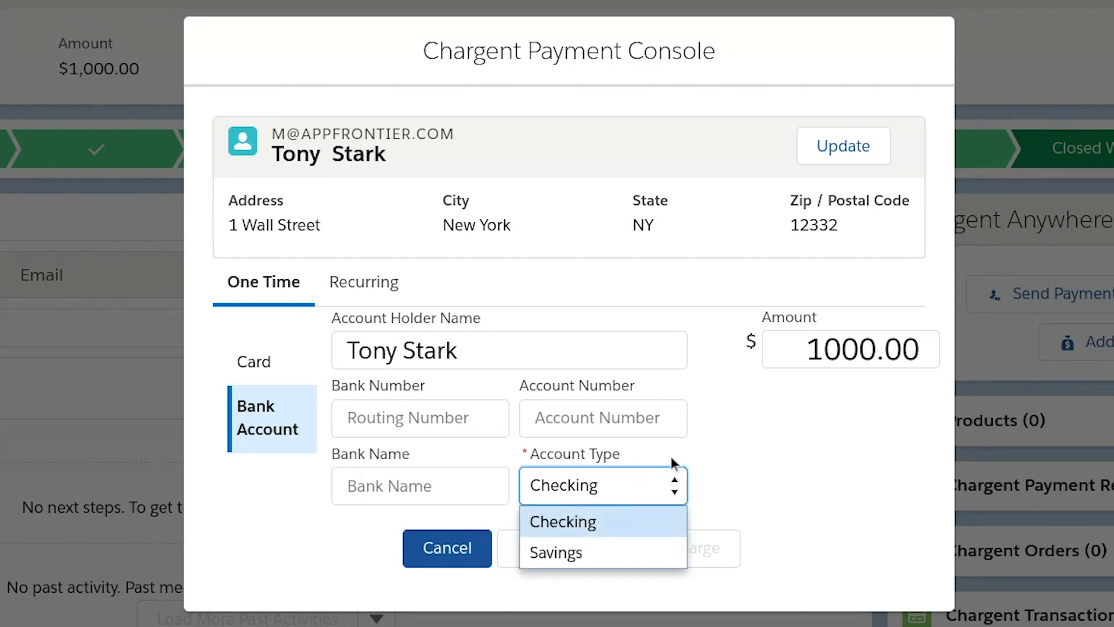
click(807, 447)
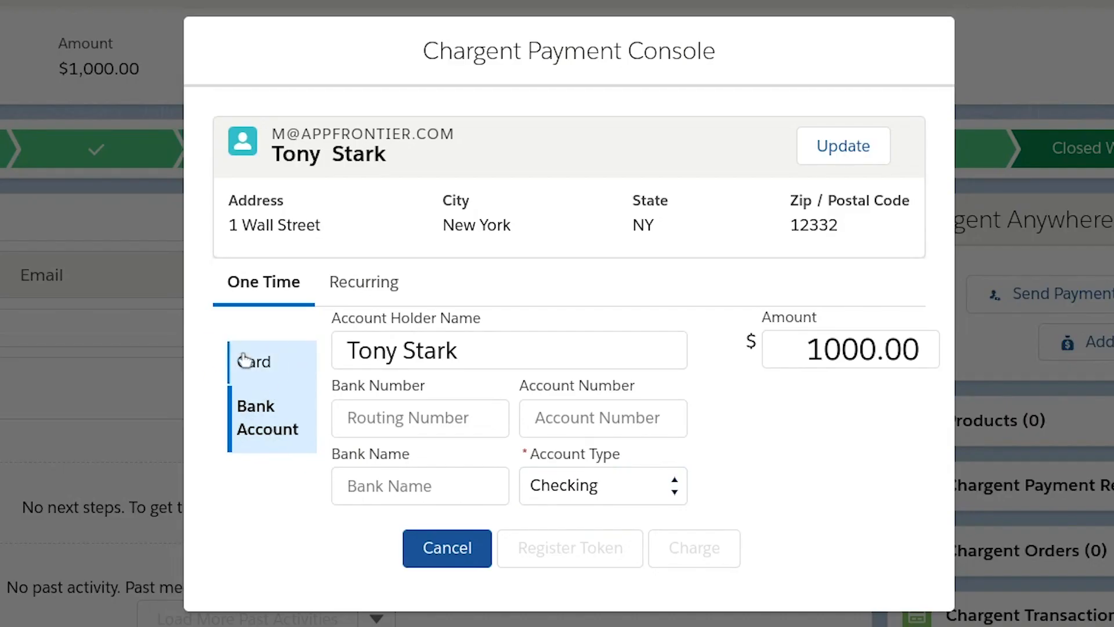
click(245, 361)
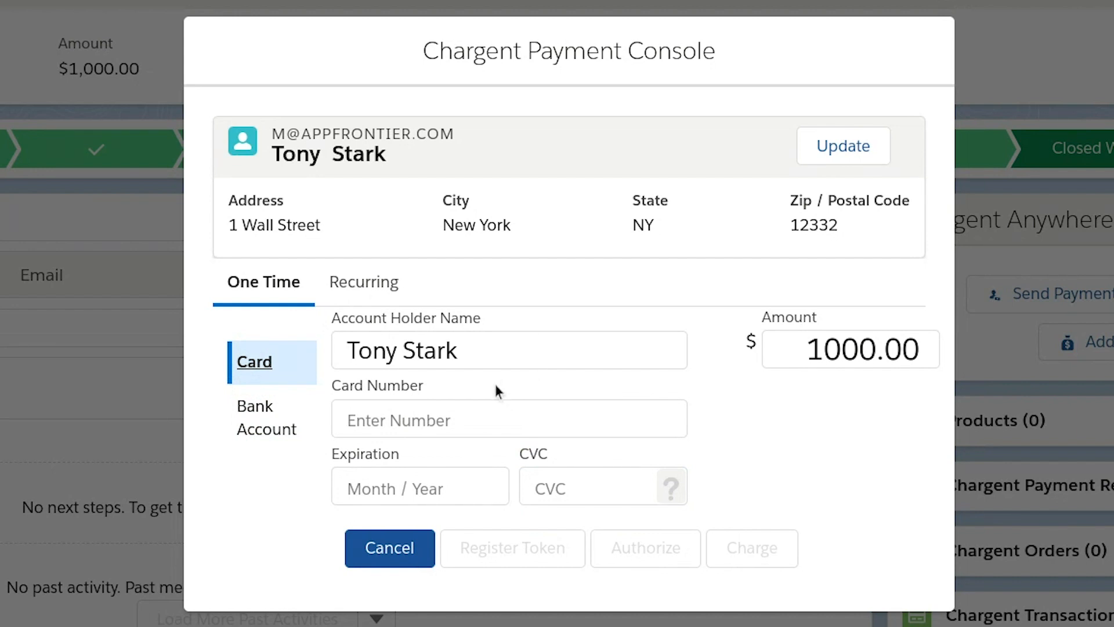
click(420, 415)
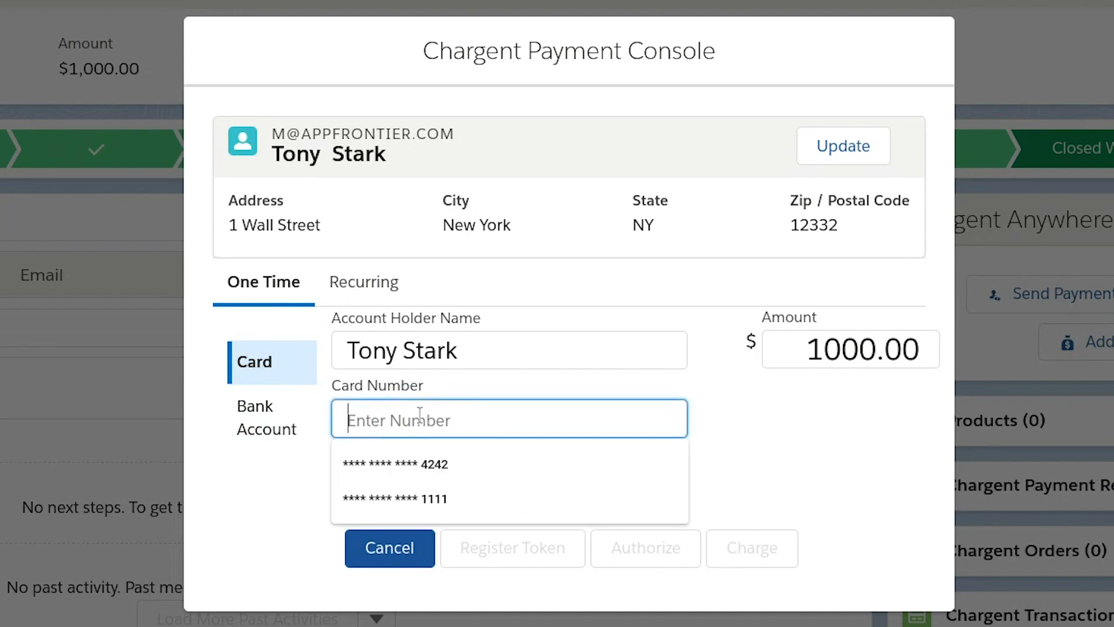
- Fill the card form with the Visa test card number, 12/21 expiry and security code
text(4111 11)
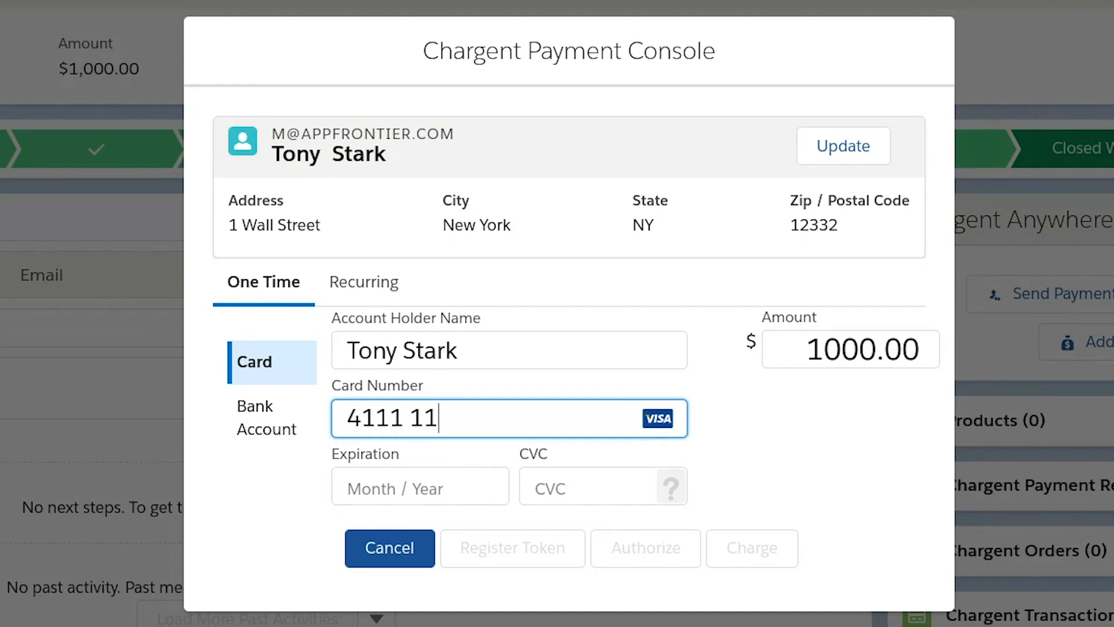
text(11 1111 1111)
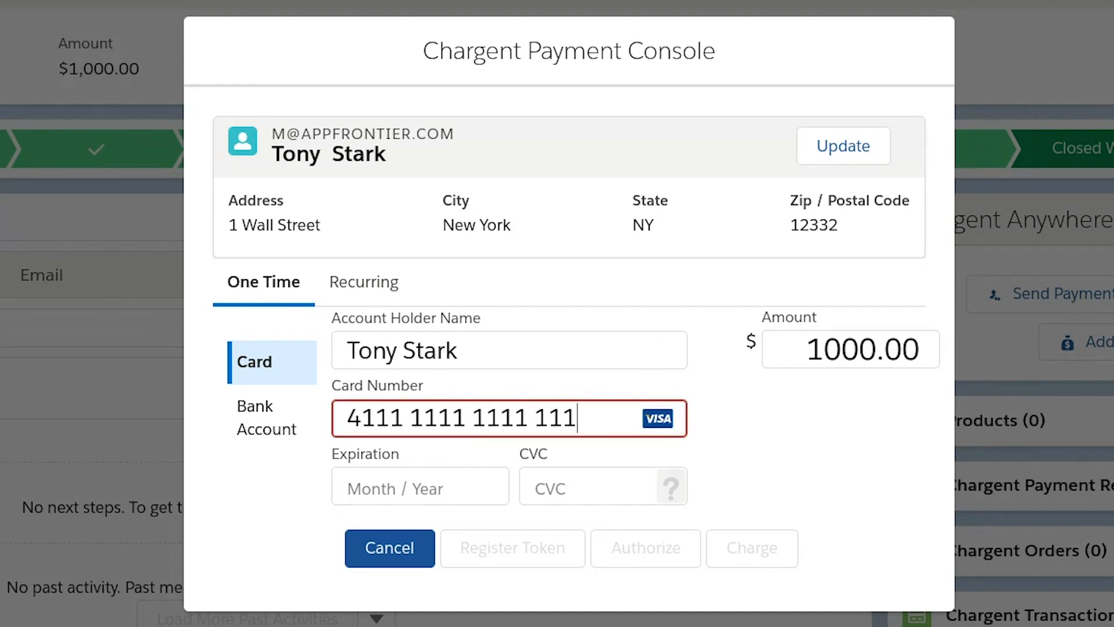
click(348, 486)
text(1223)
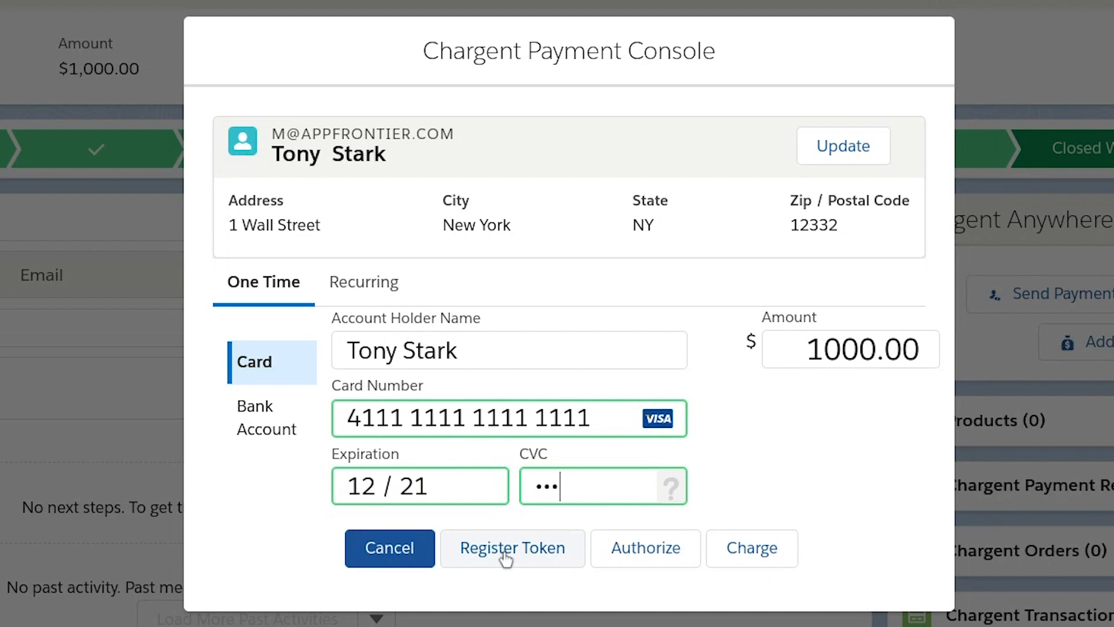
click(653, 549)
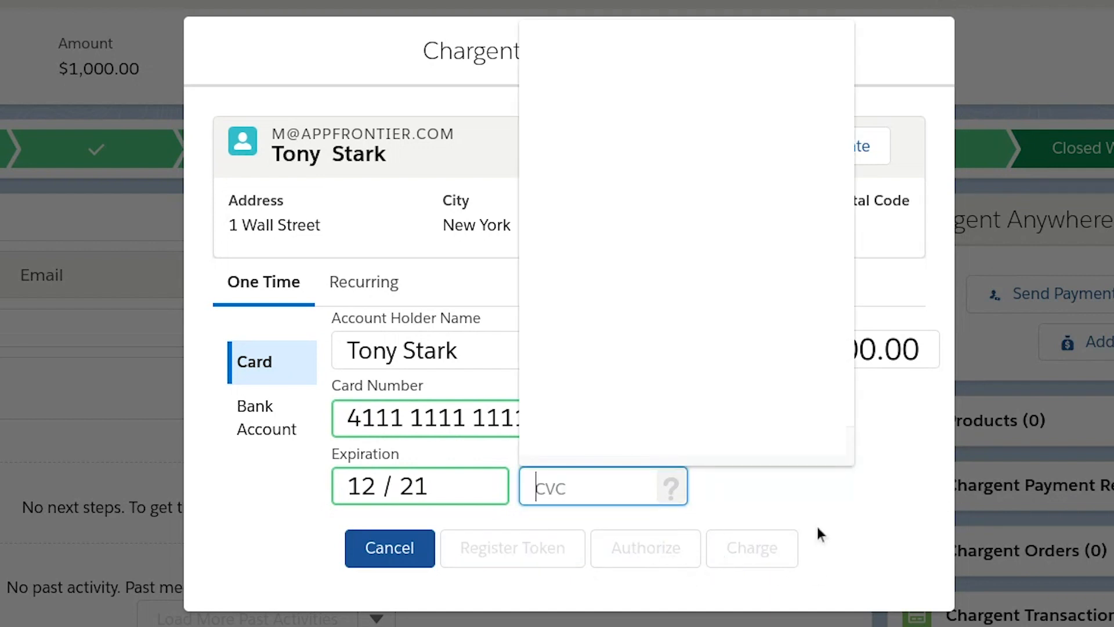
click(567, 485)
text(123)
click(815, 476)
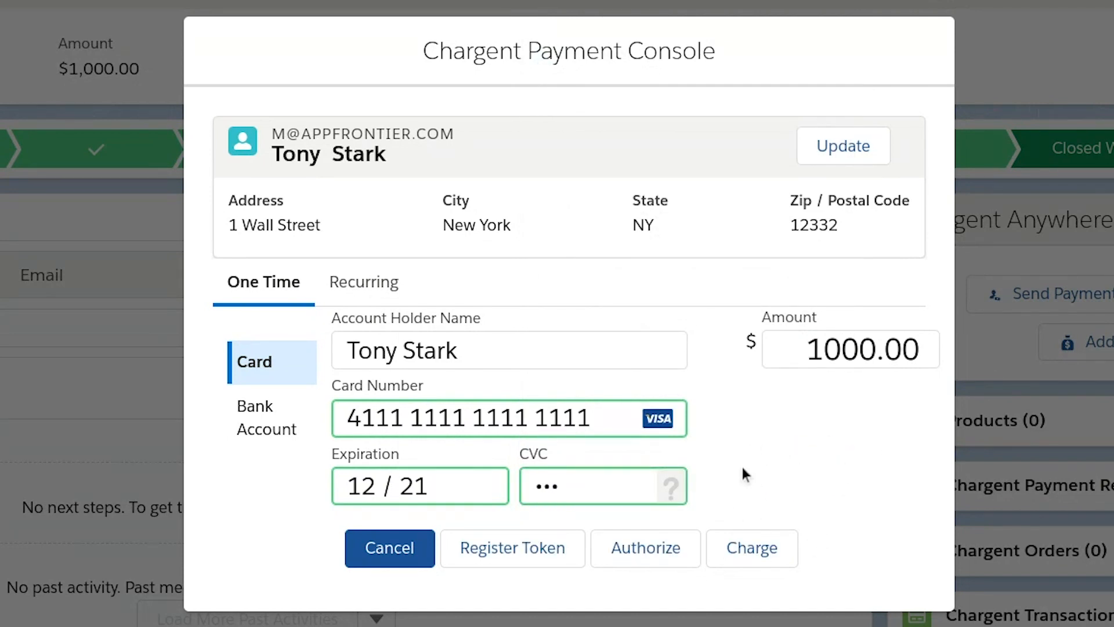
scroll(743, 468, down, 1)
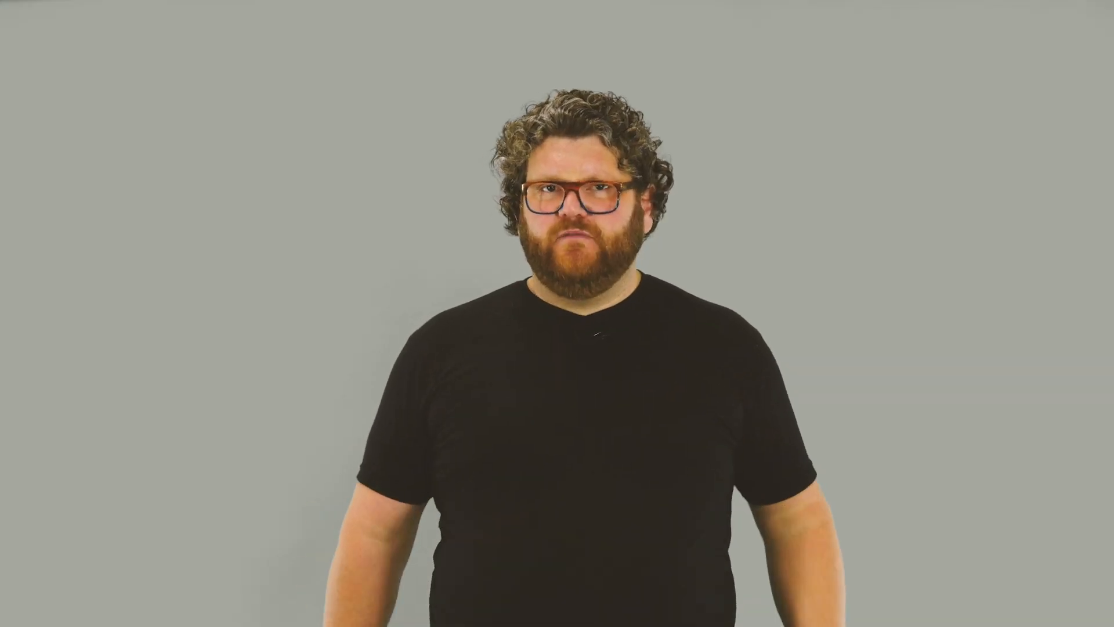
- Charge the card and confirm the Approved result on the opportunity
click(751, 556)
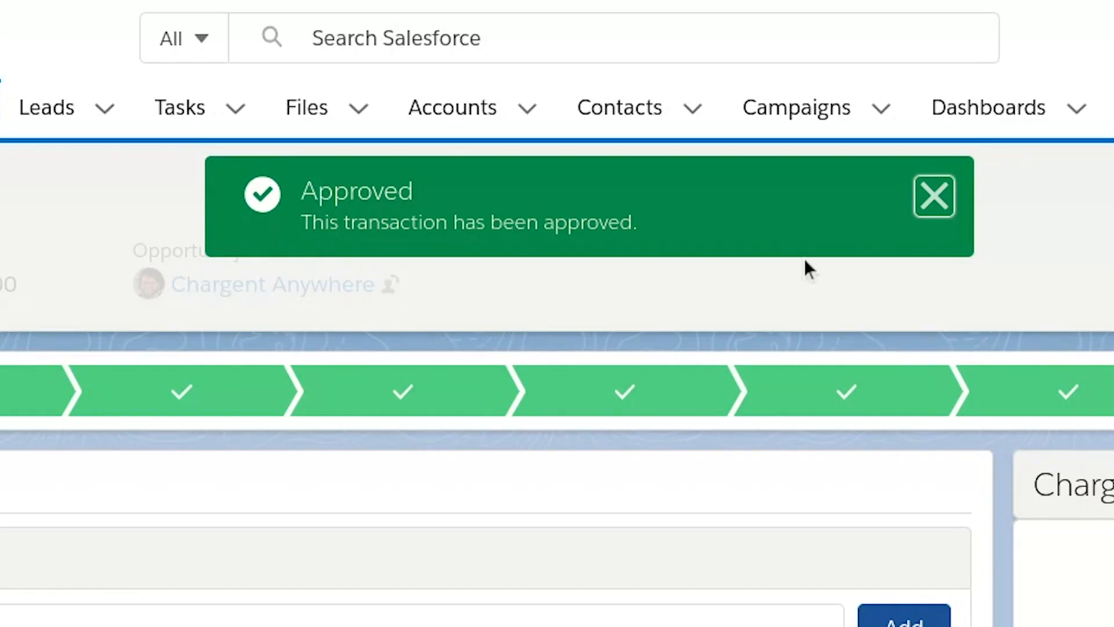
scroll(557, 436, down, 3)
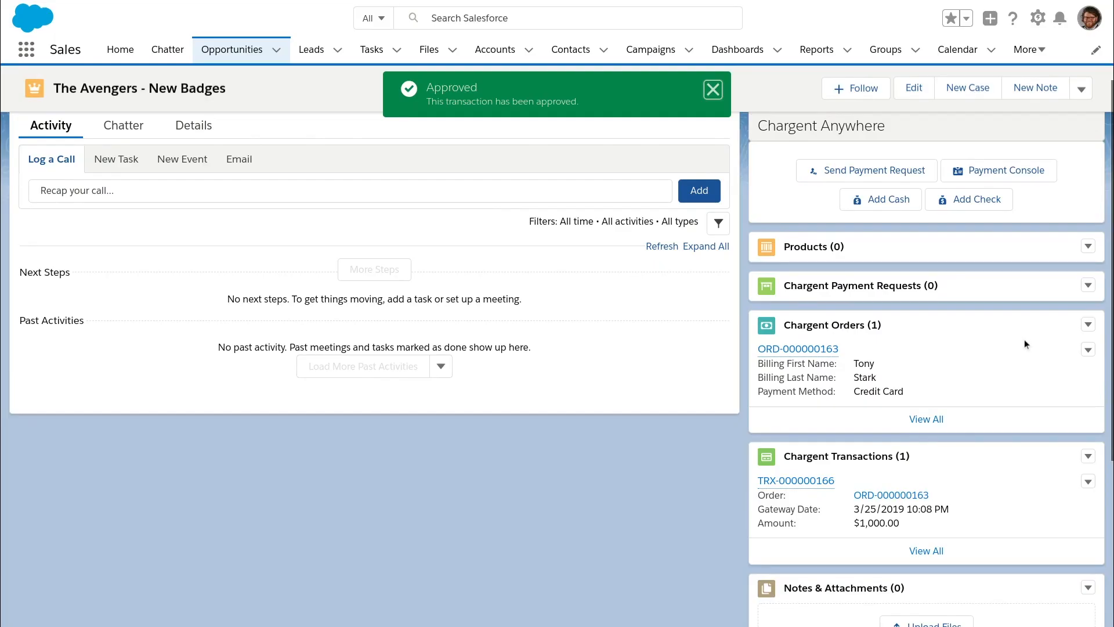
scroll(1025, 339, down, 2)
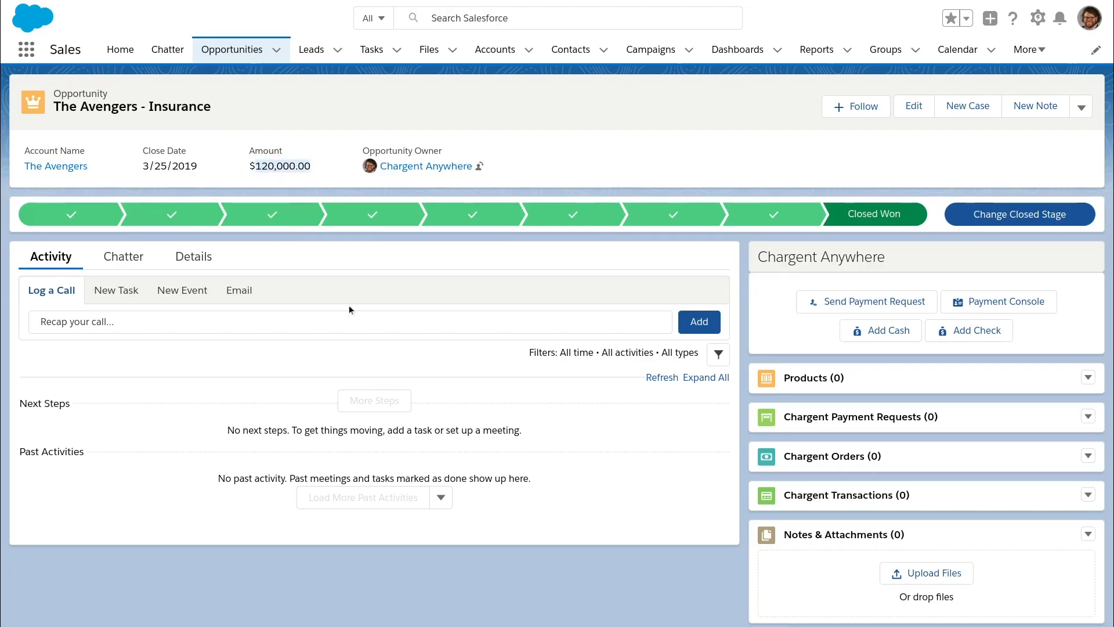
- In the Payment Console, fill billing info from the second billing account contact
click(1090, 261)
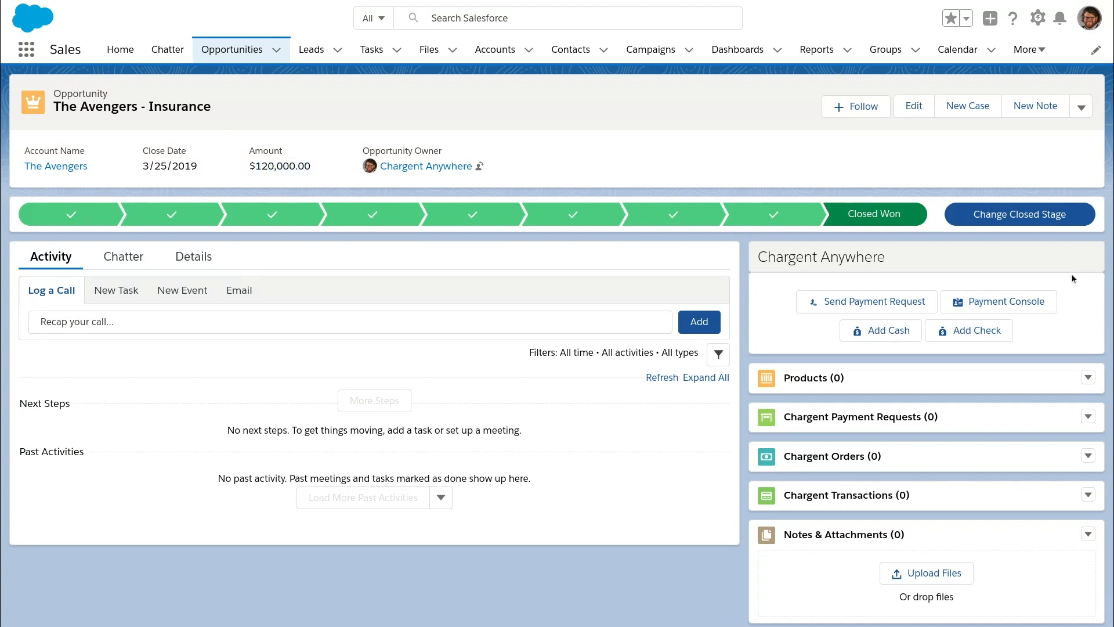
click(1033, 301)
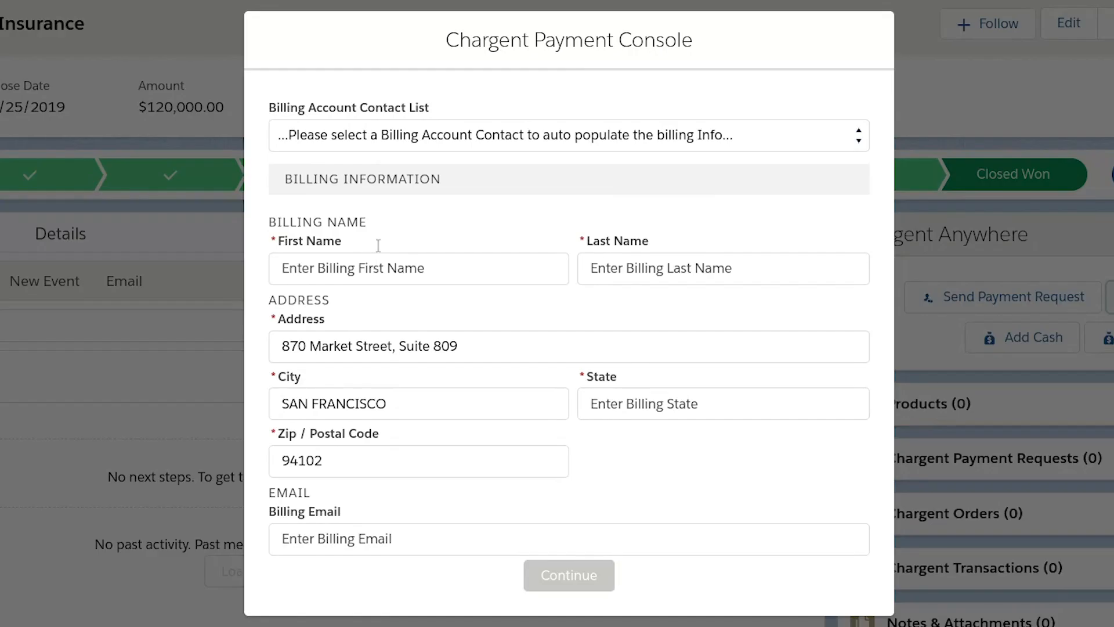
click(470, 187)
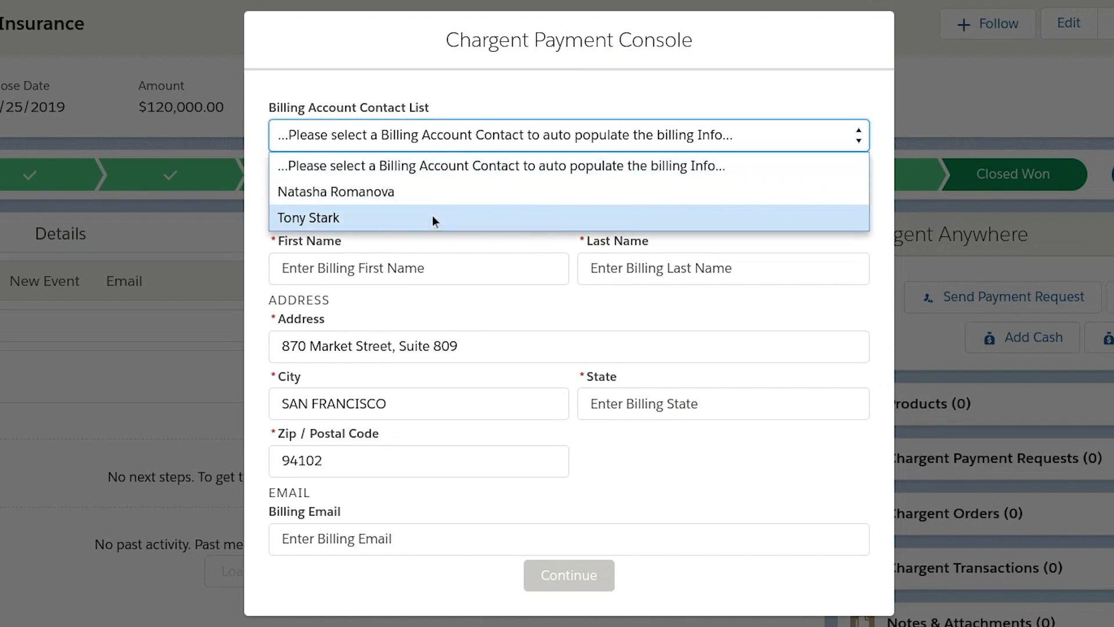
click(432, 217)
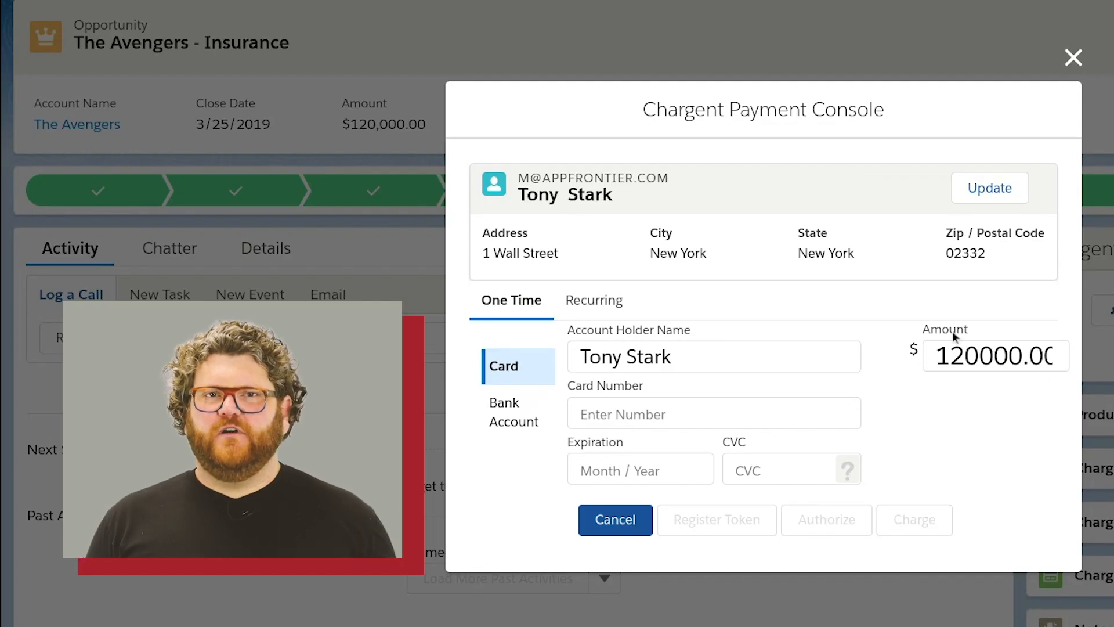
- Change the amount to 1000 and continue to the recurring payment settings
click(1001, 355)
text(1000)
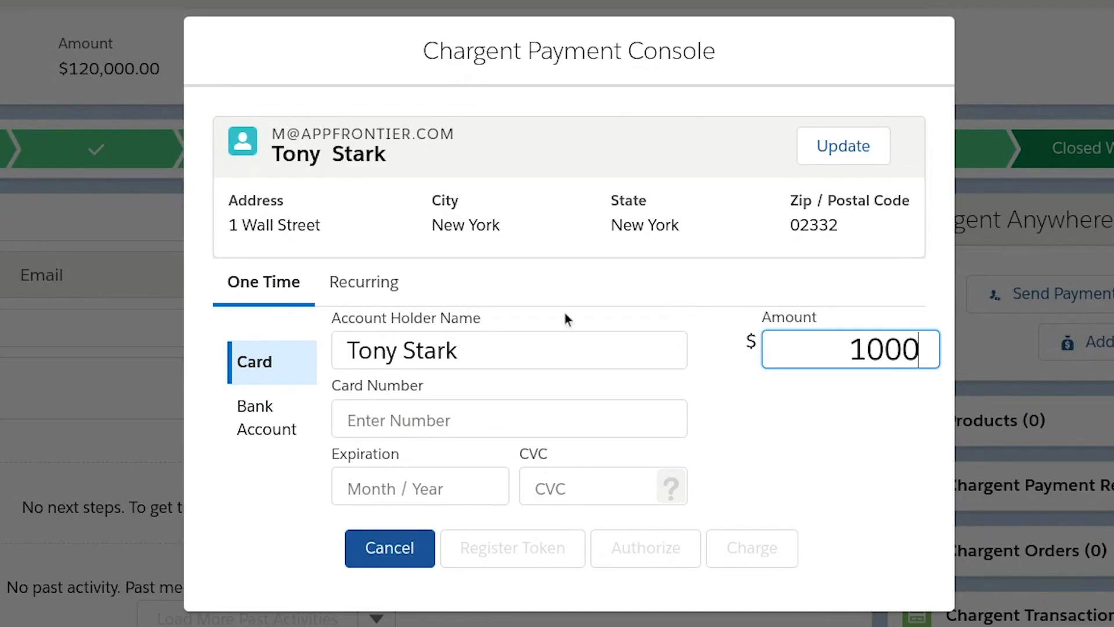
click(371, 291)
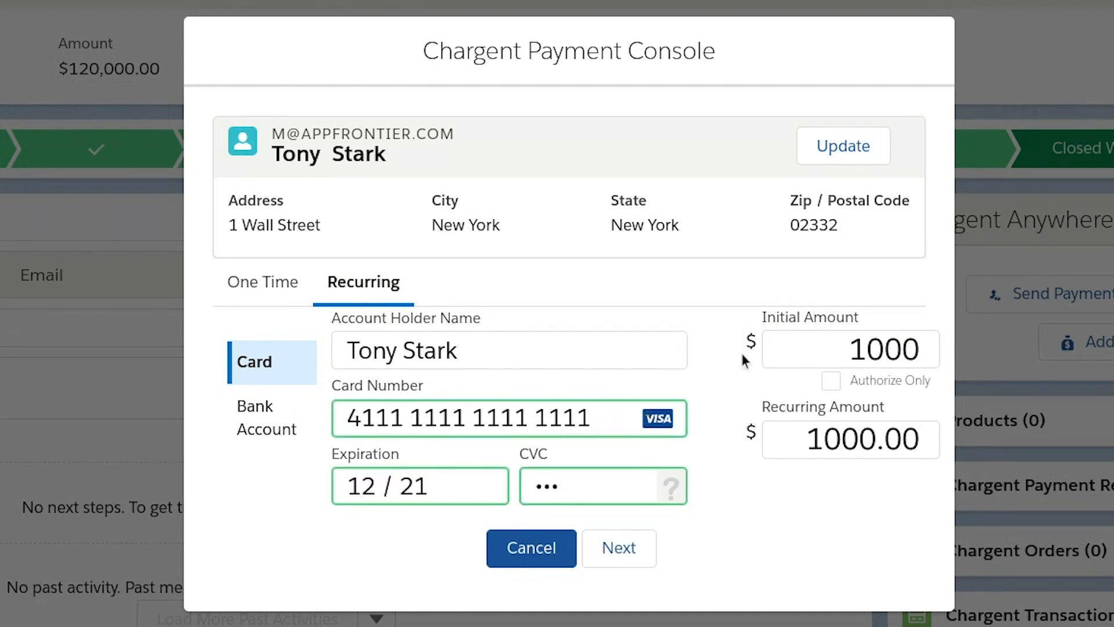
click(626, 547)
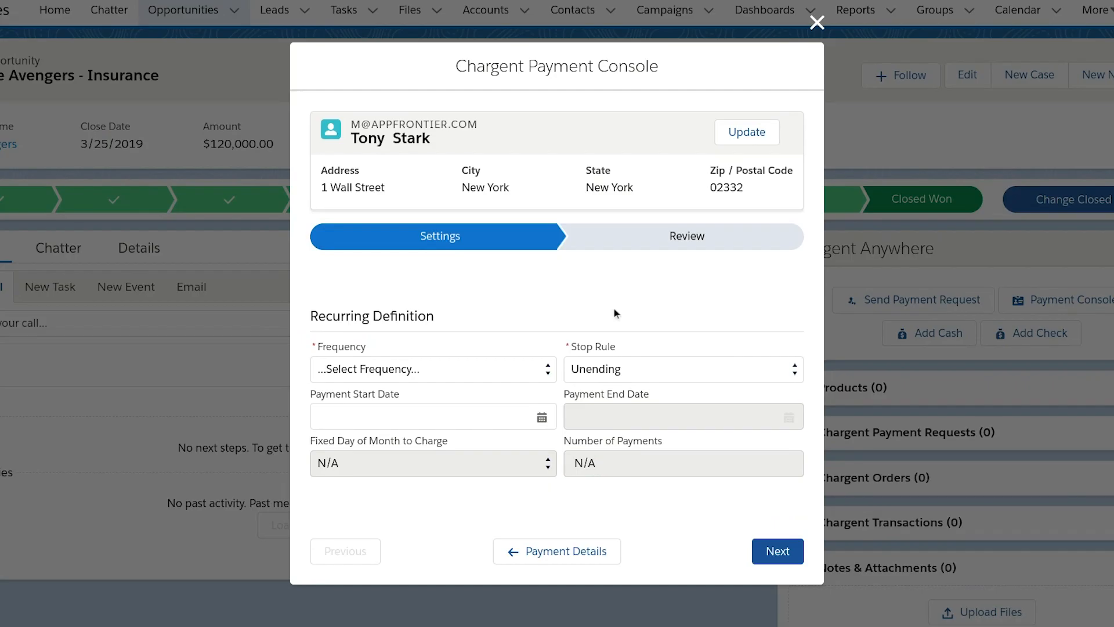
- Set billing frequency to Monthly and the stop rule to Count
click(433, 369)
click(385, 500)
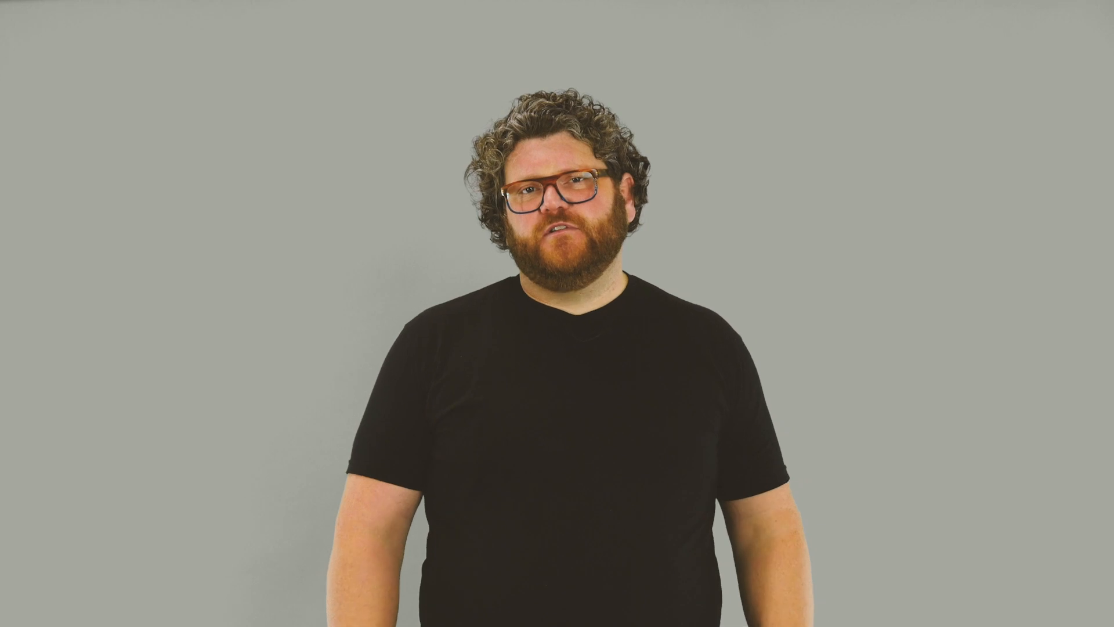
click(660, 367)
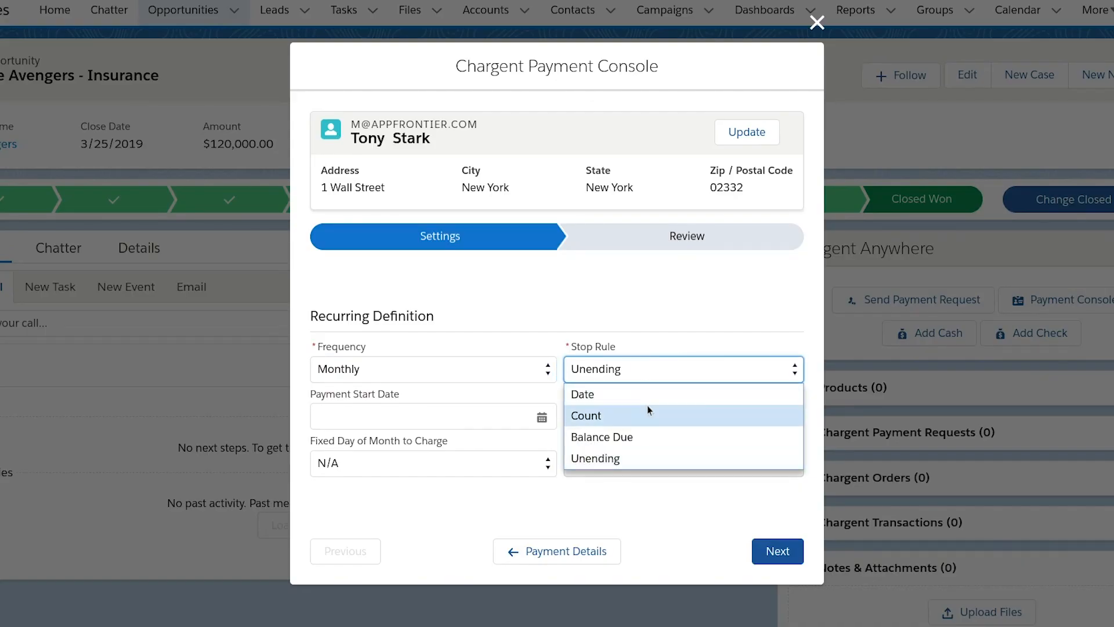
click(646, 423)
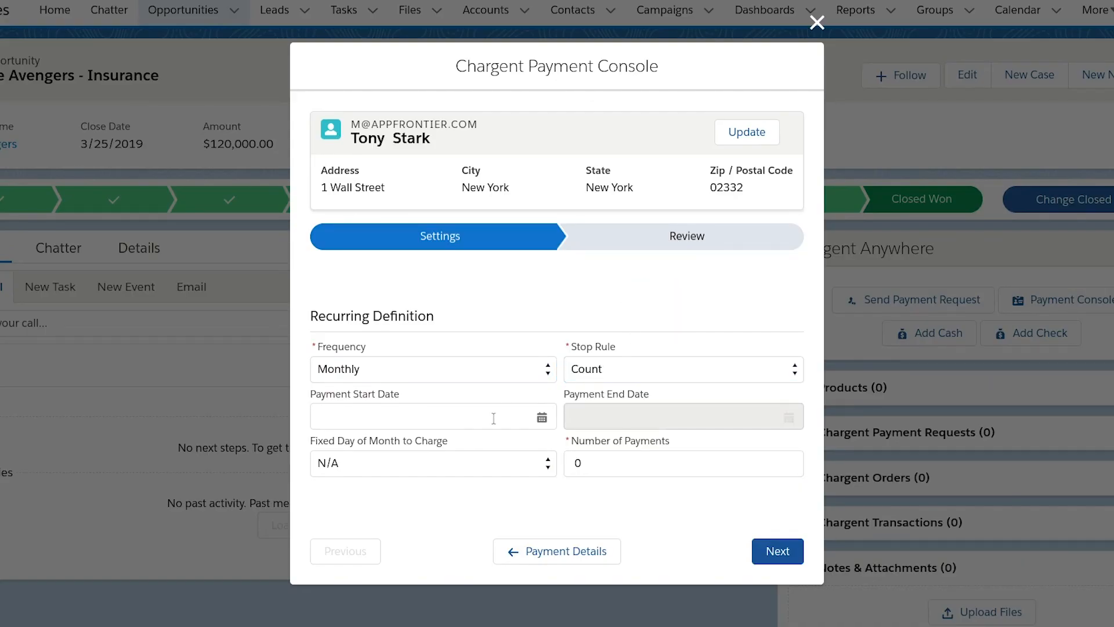
- Start payments on April 25, 2019, stop after 11 payments, and continue to review
click(525, 422)
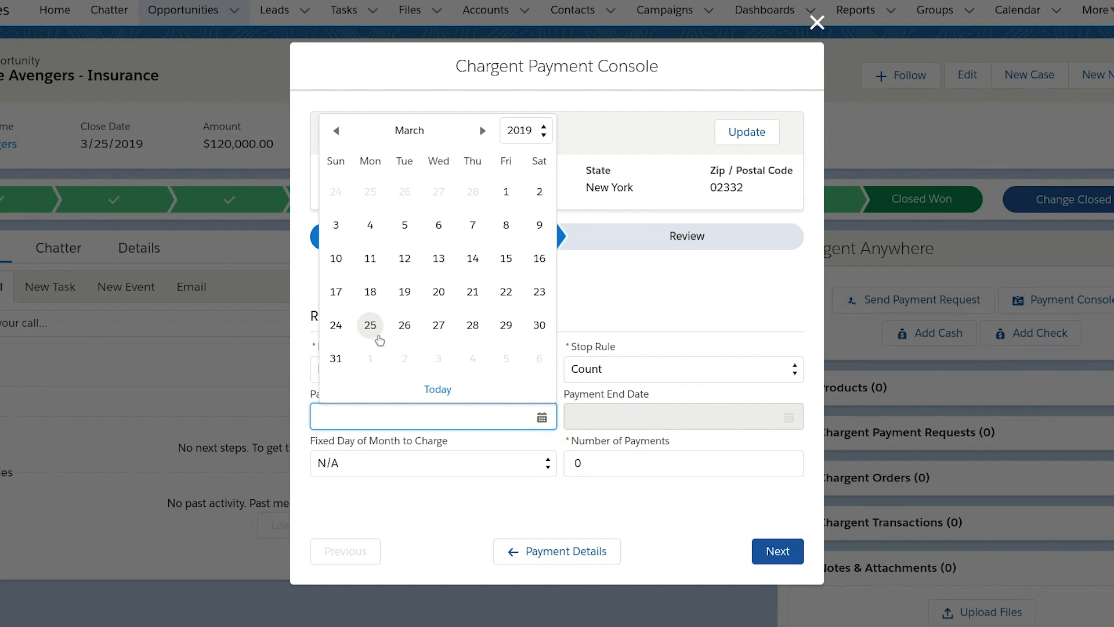
click(483, 132)
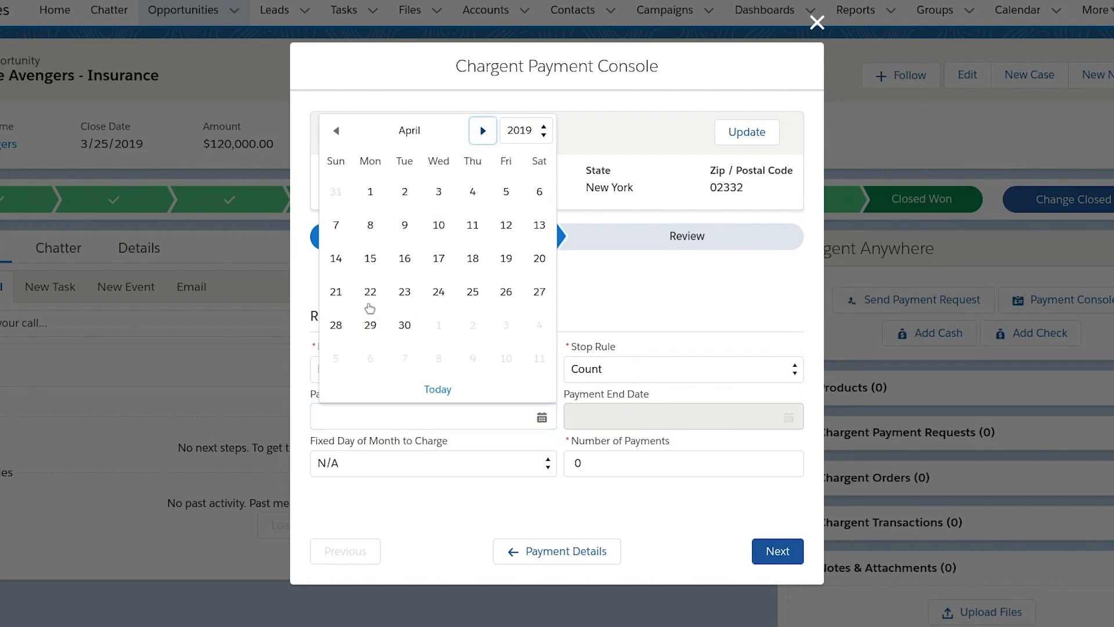
click(467, 290)
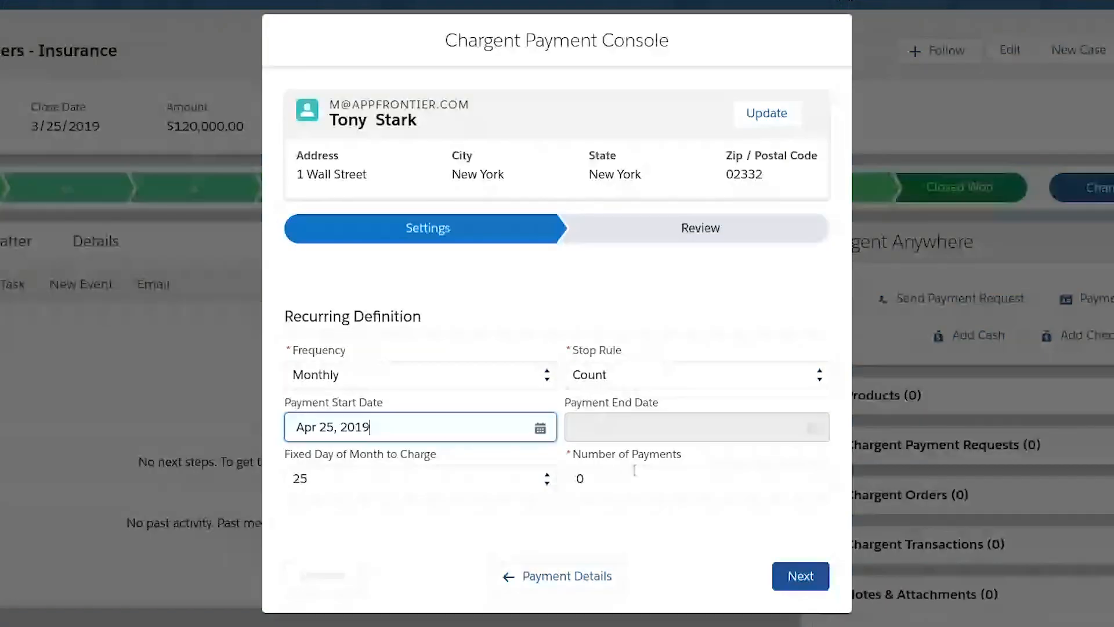
click(629, 481)
key(BackSpace)
text(11)
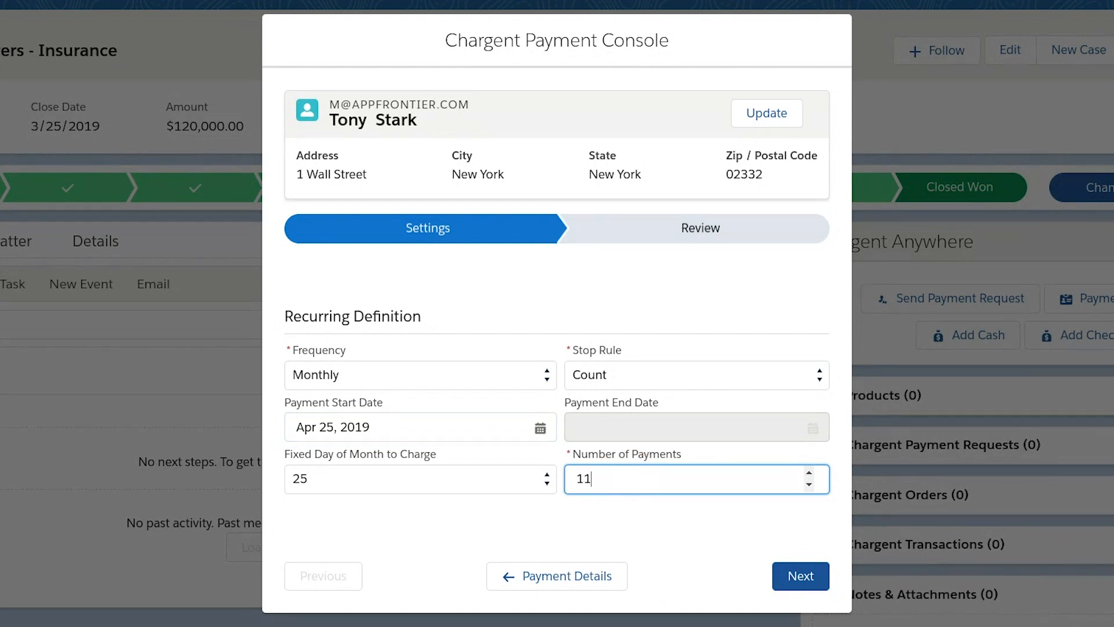
click(807, 581)
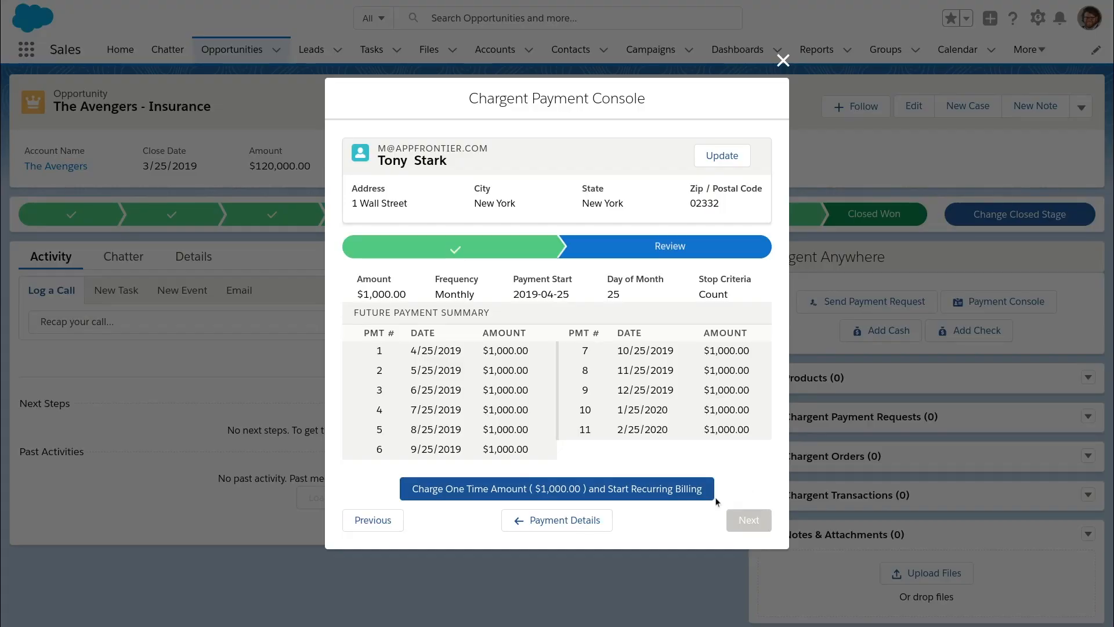
- Charge the one-time $1,000.00 and start the recurring billing
click(546, 366)
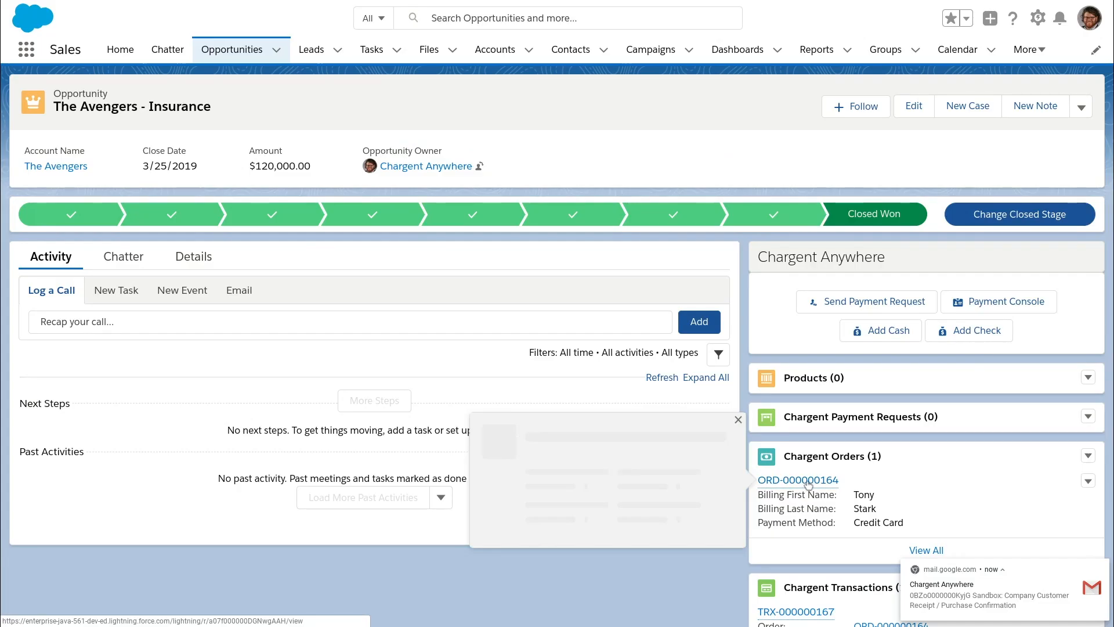
- Open Chargent order ORD-000000164 and look over its billing and credit card details
scroll(953, 437, down, 4)
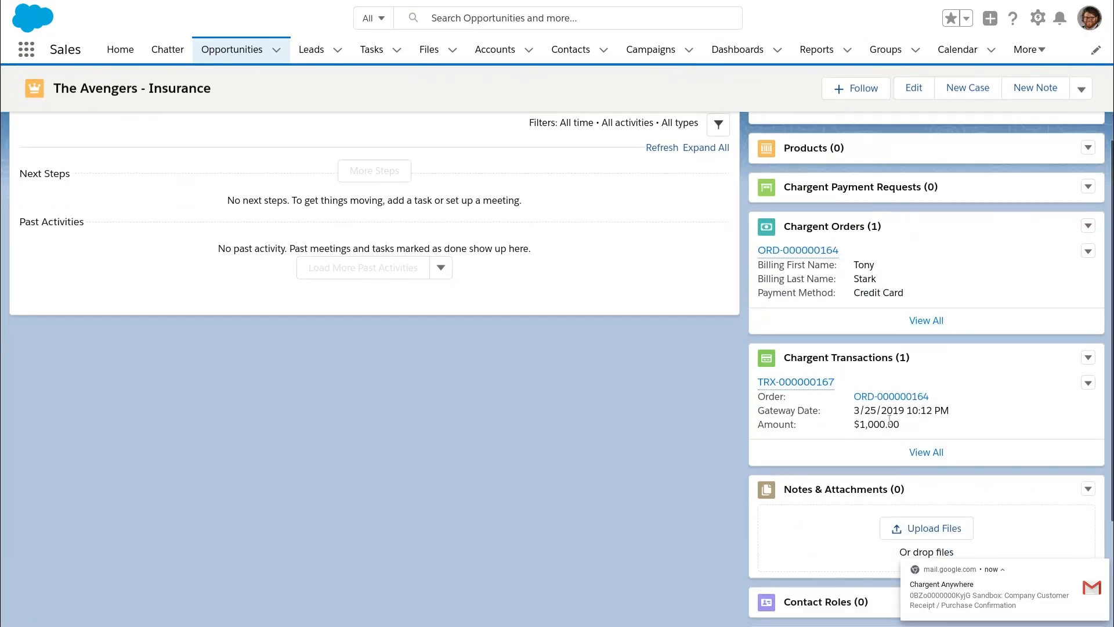
click(799, 250)
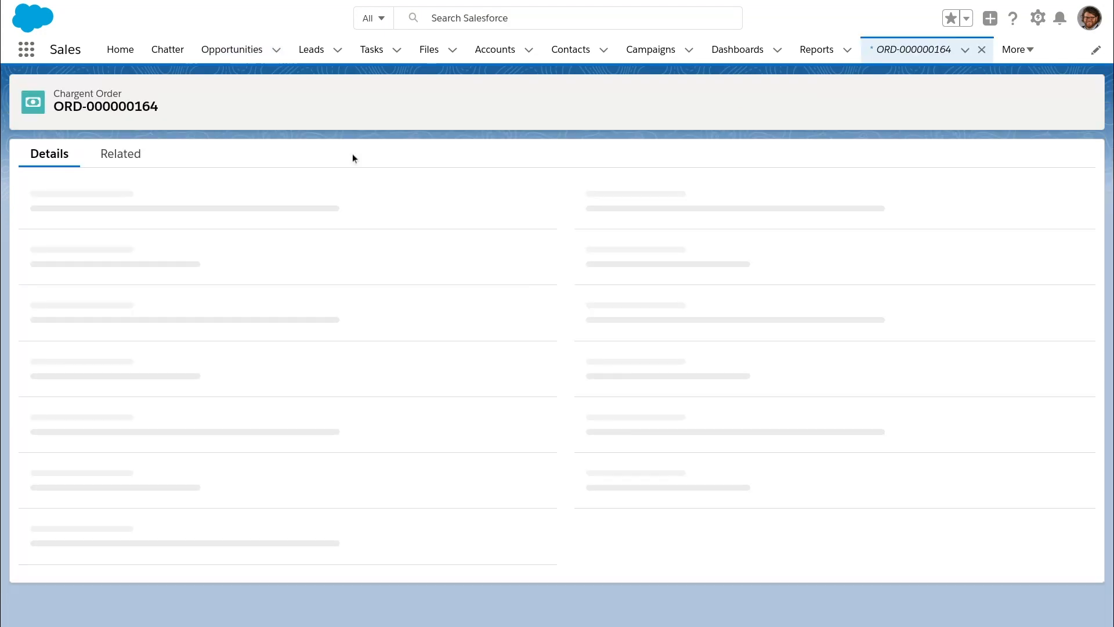
scroll(56, 193, down, 4)
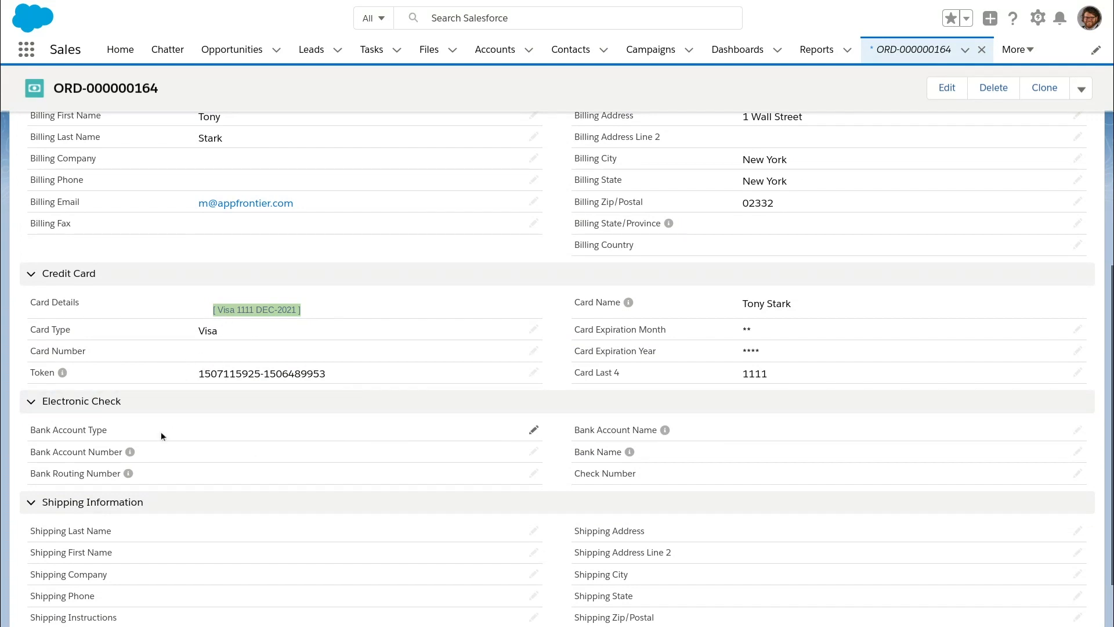
scroll(809, 372, up, 9)
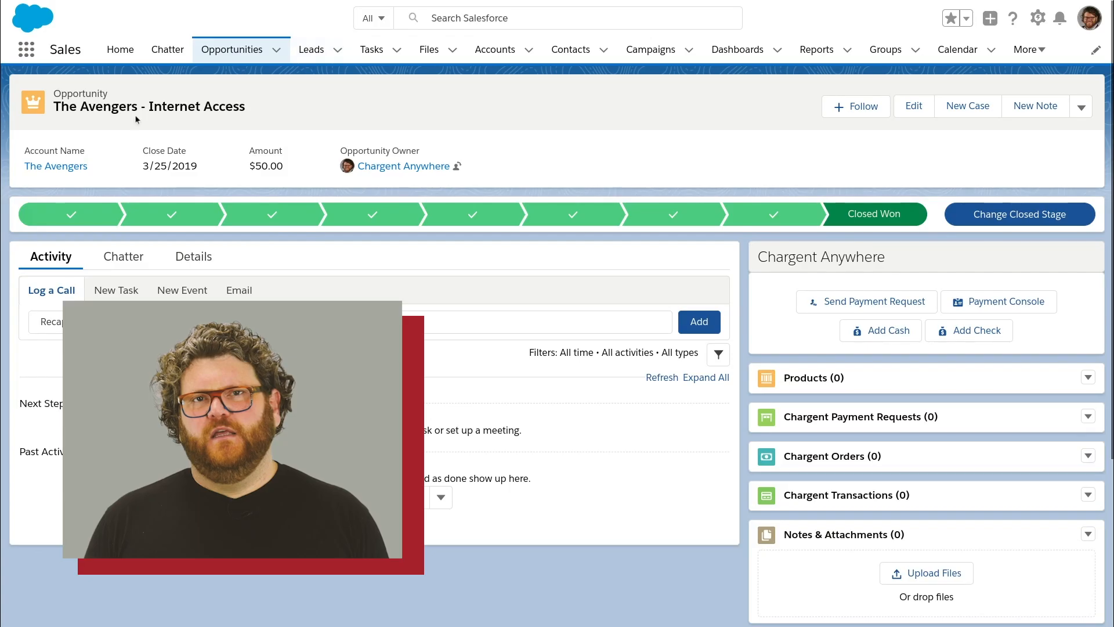
- Show The Avengers - Internet Access opportunity details and highlight the $150.00 Recurring Amount field
drag(149, 108, 245, 109)
click(204, 263)
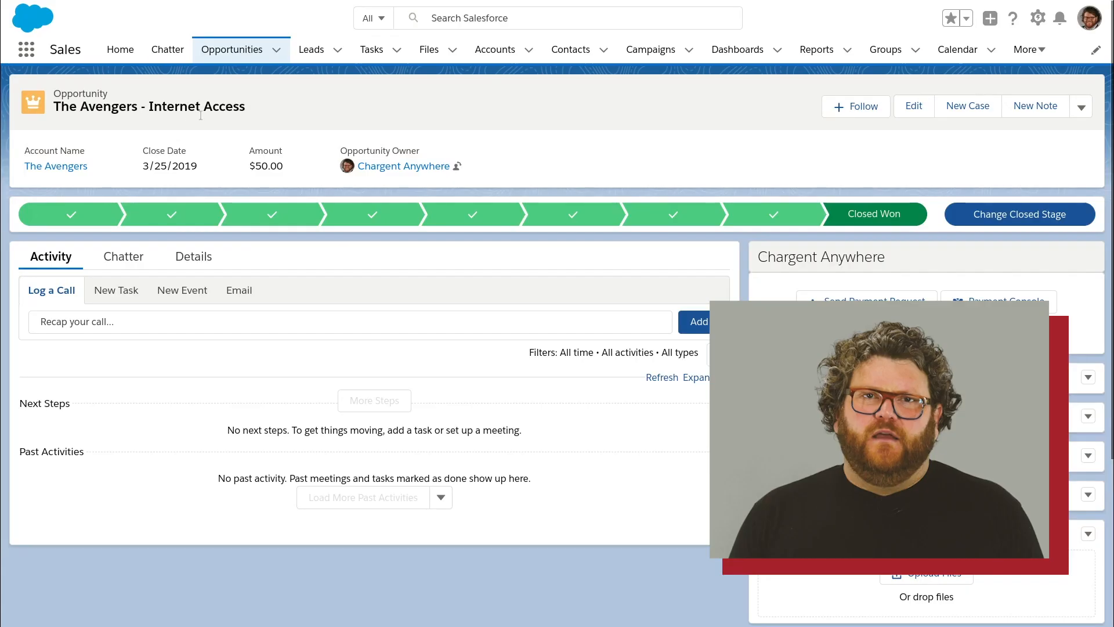
drag(150, 106, 245, 106)
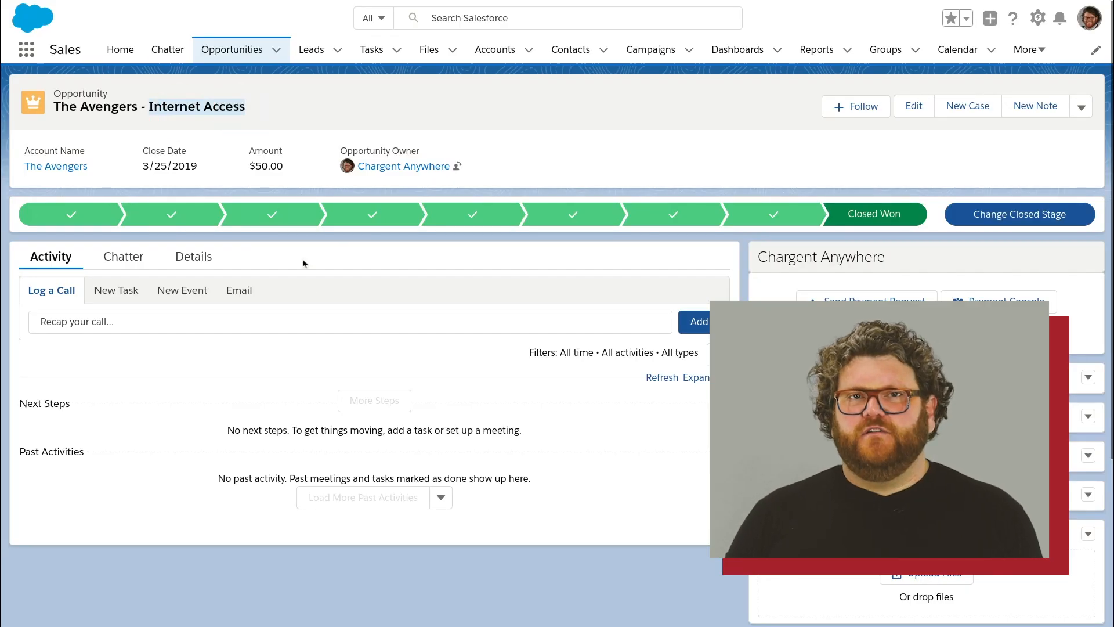
click(204, 263)
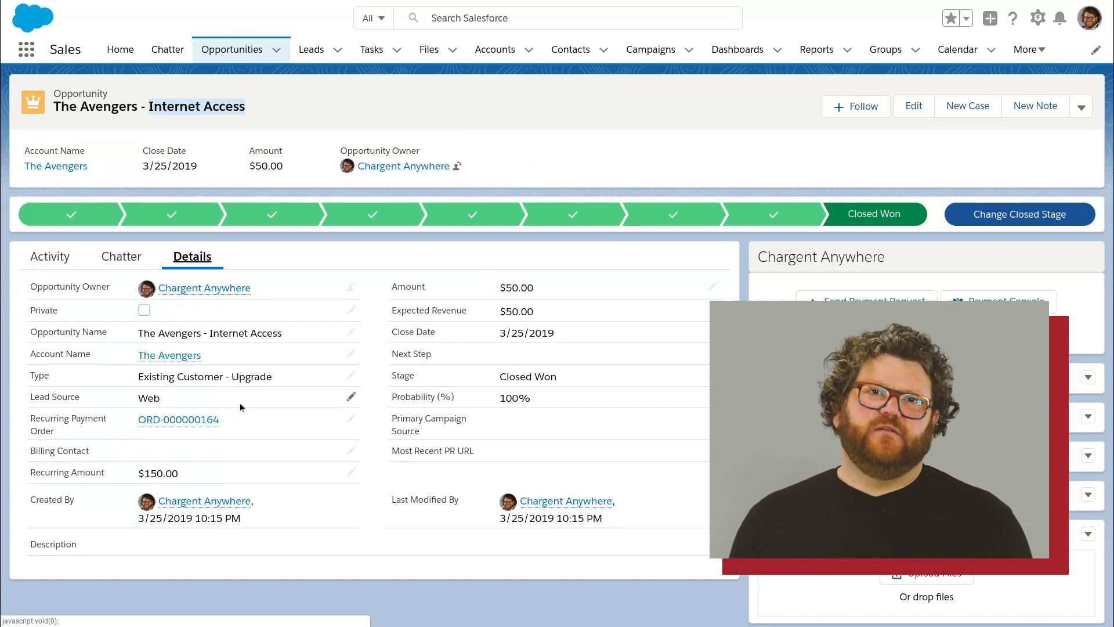
drag(51, 474, 104, 473)
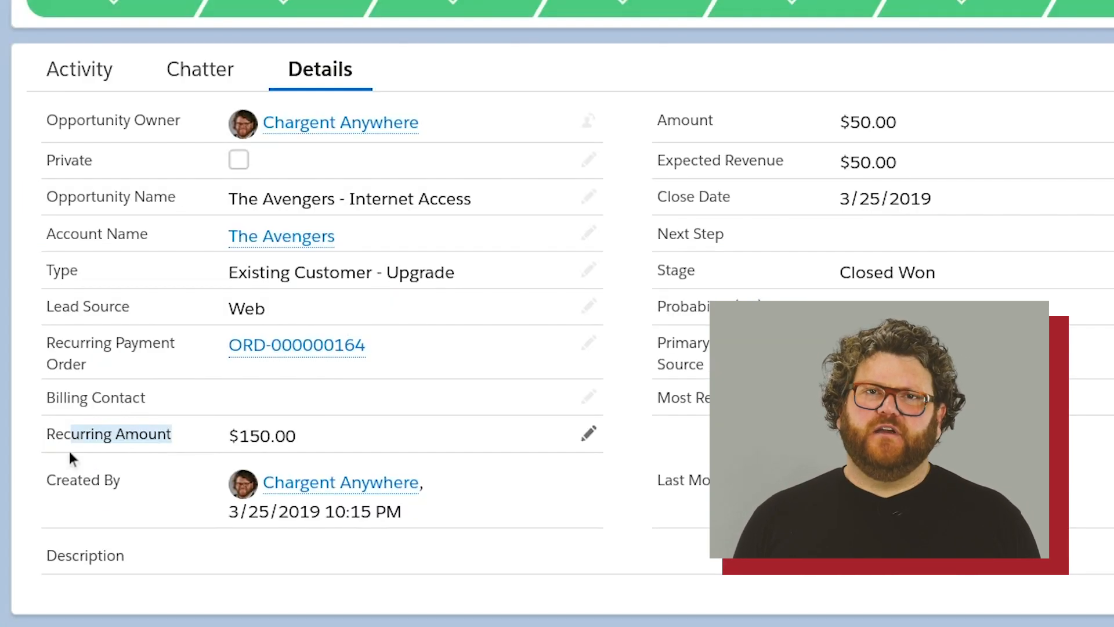
double_click(63, 434)
drag(63, 434, 148, 435)
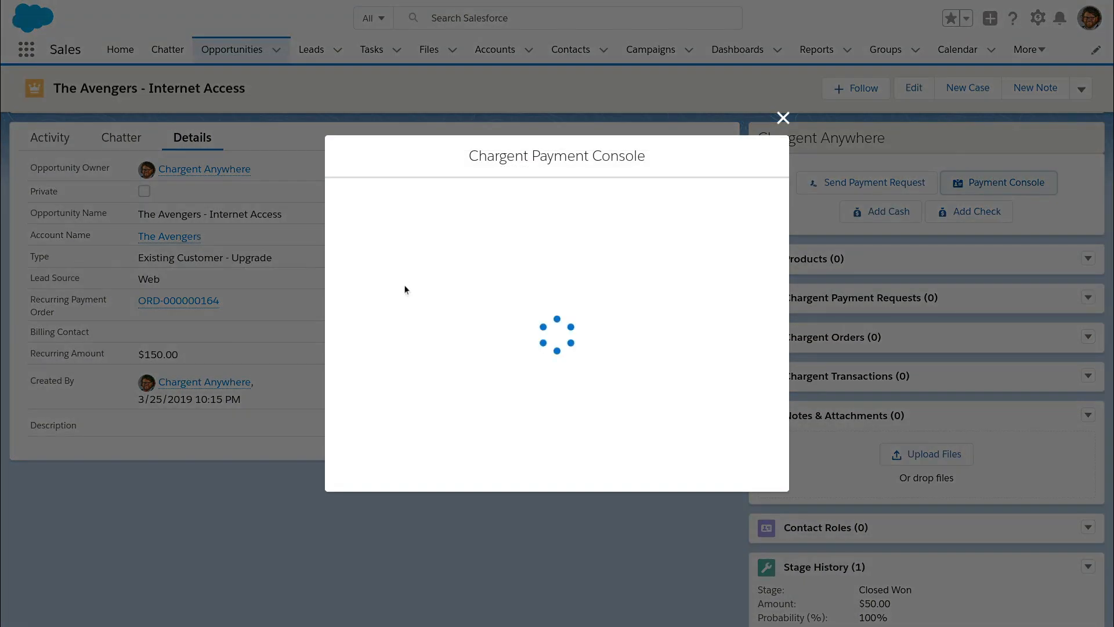
- Choose the billing contact, continue to payment, and set up a recurring payment of 150.00
click(600, 186)
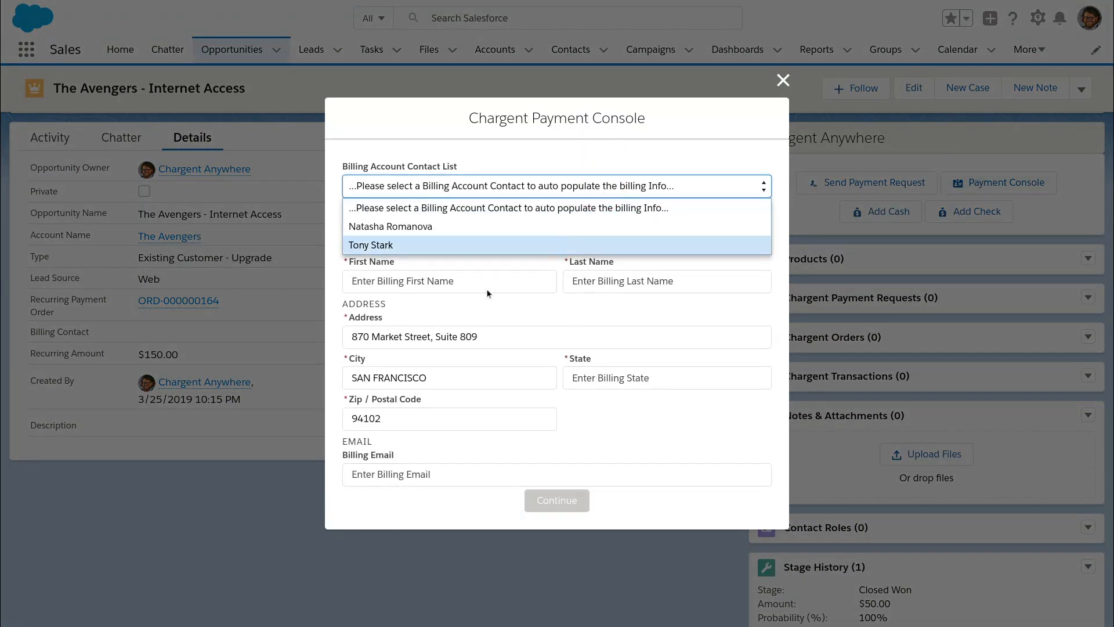
click(441, 229)
click(557, 499)
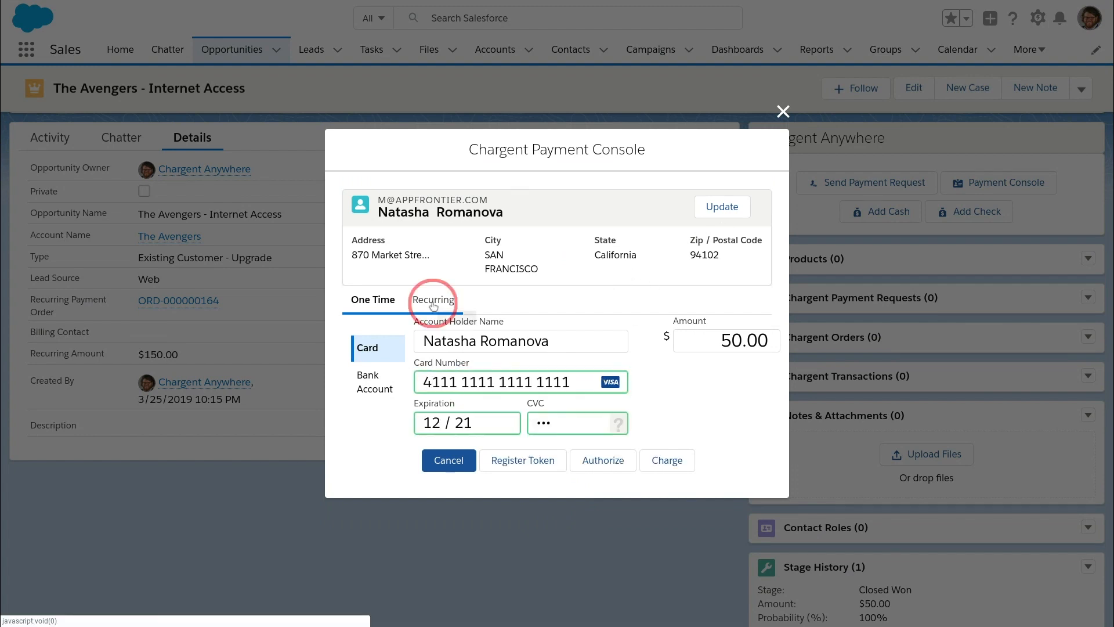
click(434, 300)
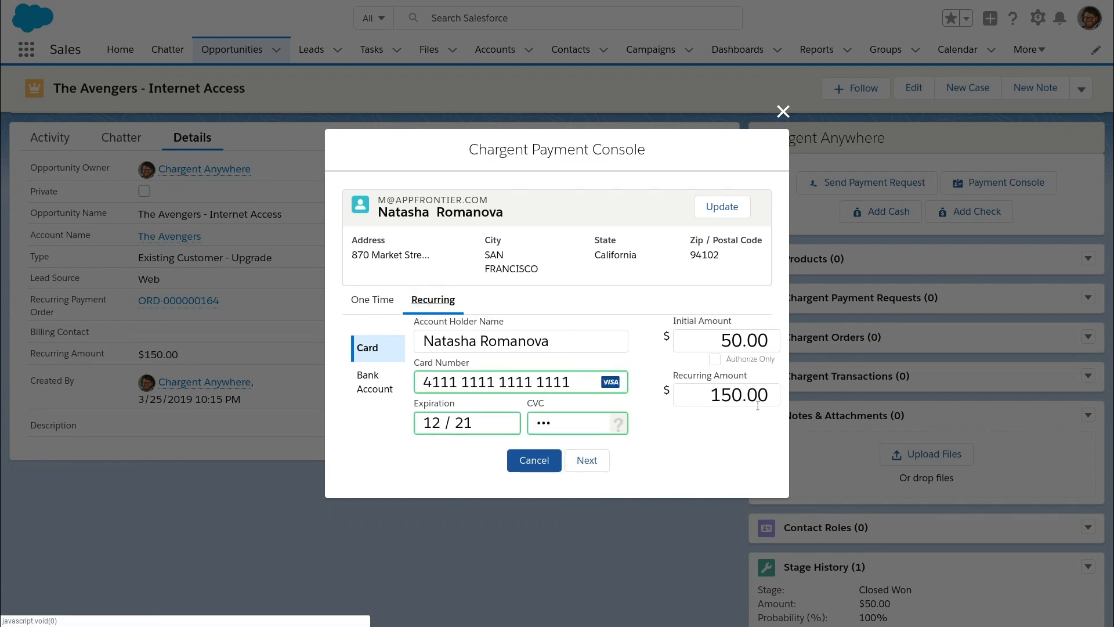
click(704, 391)
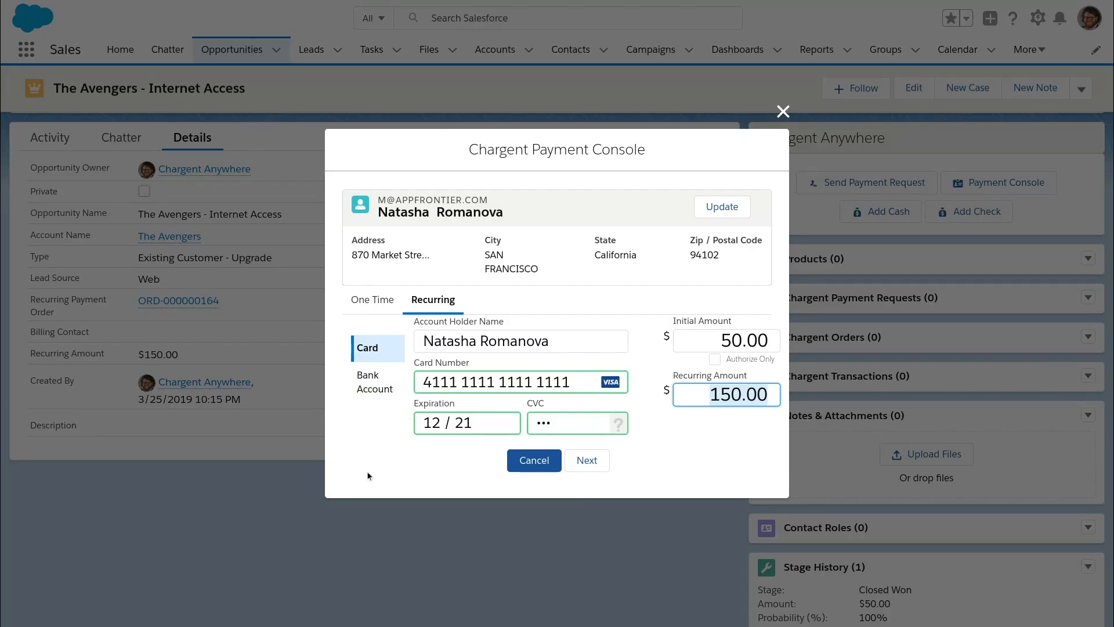
- Toggle to Bank Account and back to card, re-enter the card number and security code, and continue
click(367, 400)
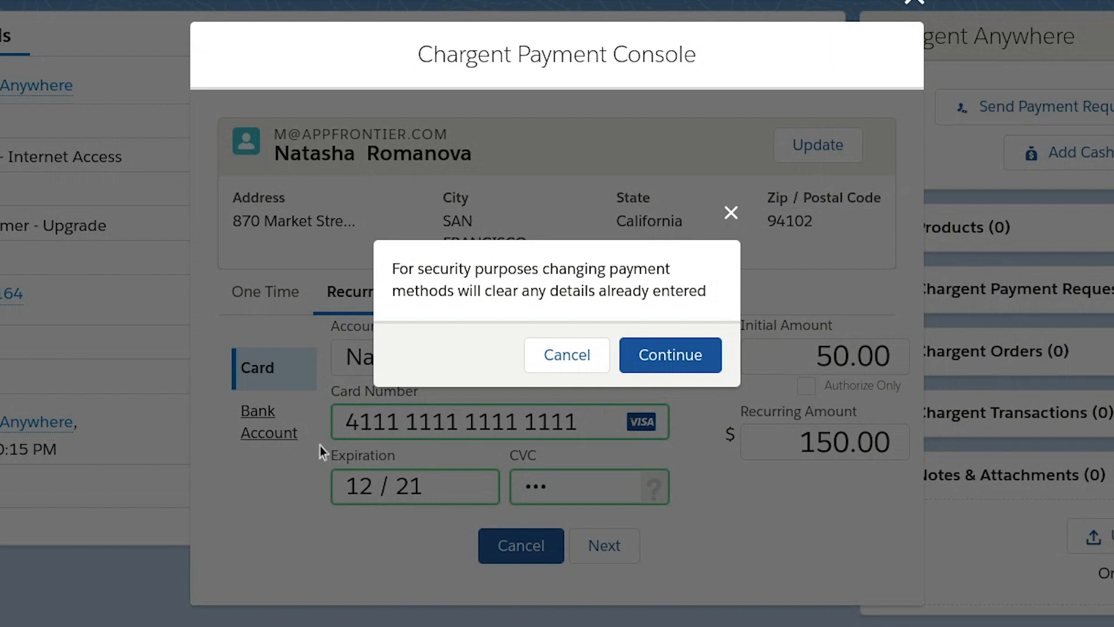
click(673, 356)
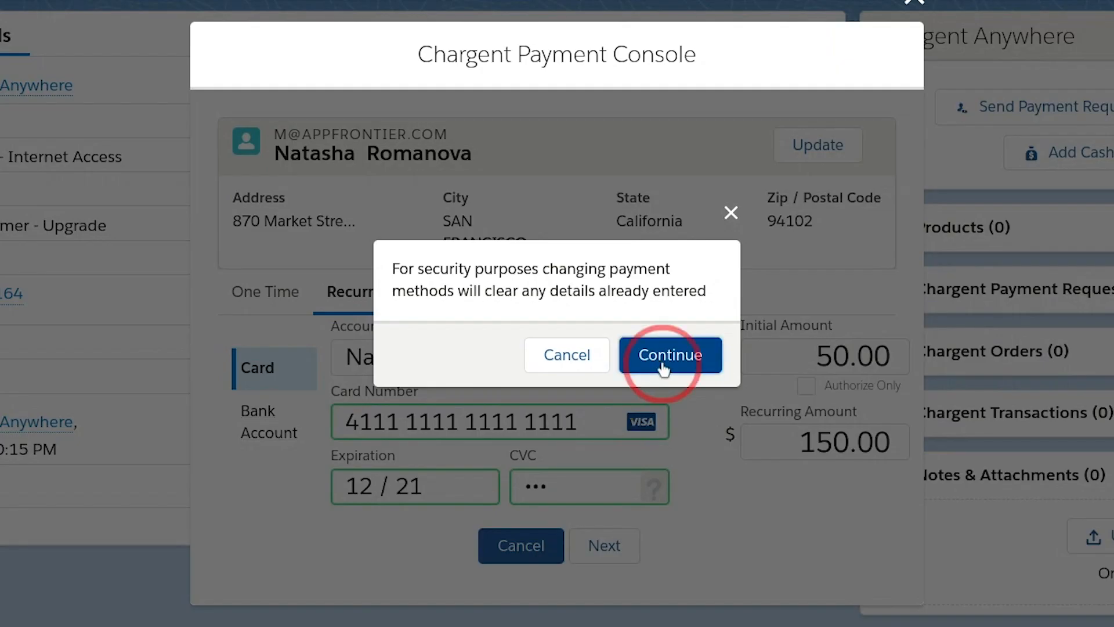
click(662, 364)
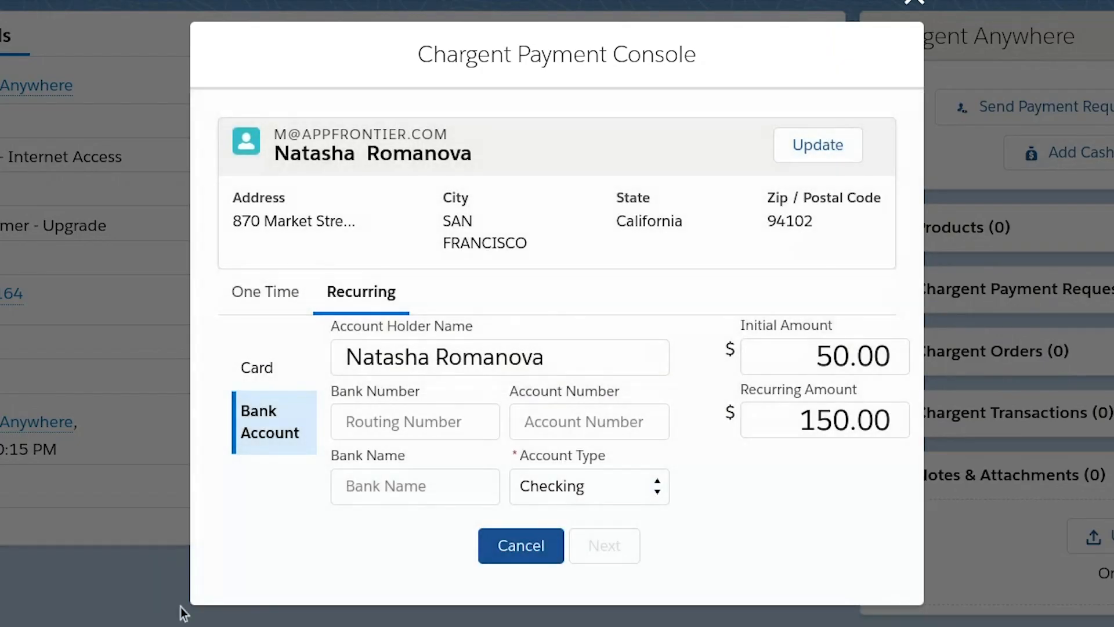
click(273, 383)
click(460, 428)
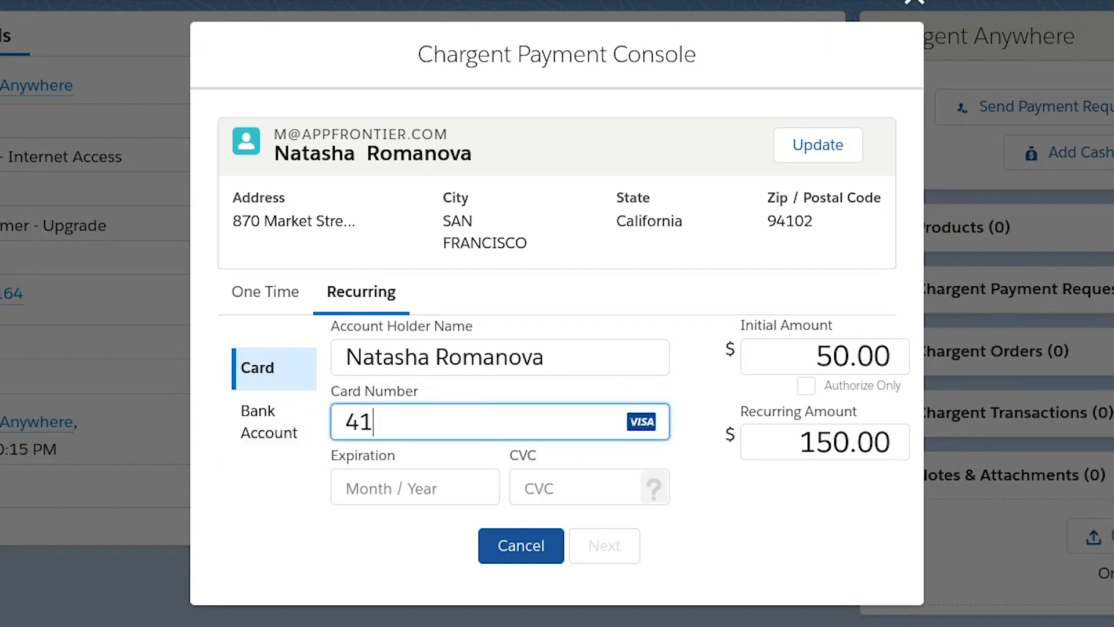
text(1 1111 1111 11)
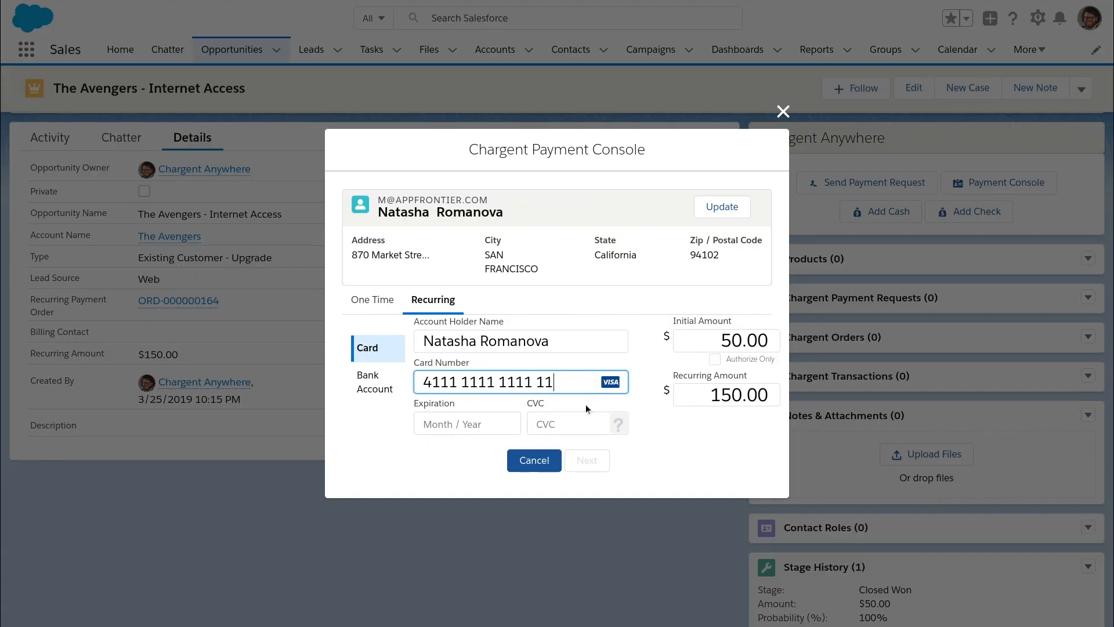
click(598, 488)
text(1234)
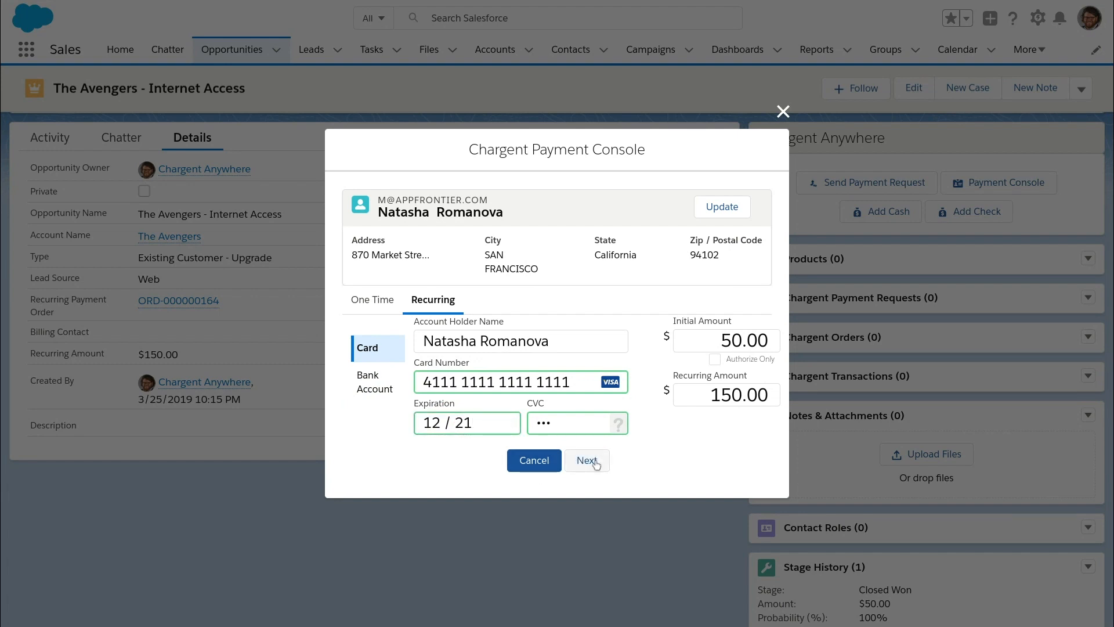
click(590, 462)
click(497, 370)
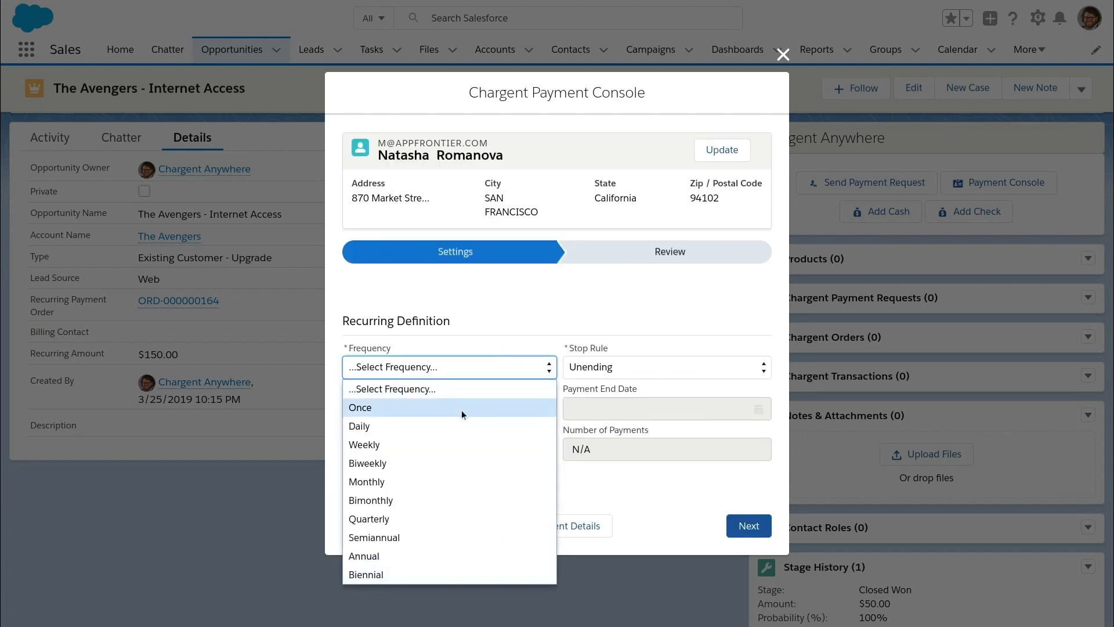
- Schedule unending monthly $150.00 billing from April 25, 2019 and charge the $50.00 initial amount
click(383, 481)
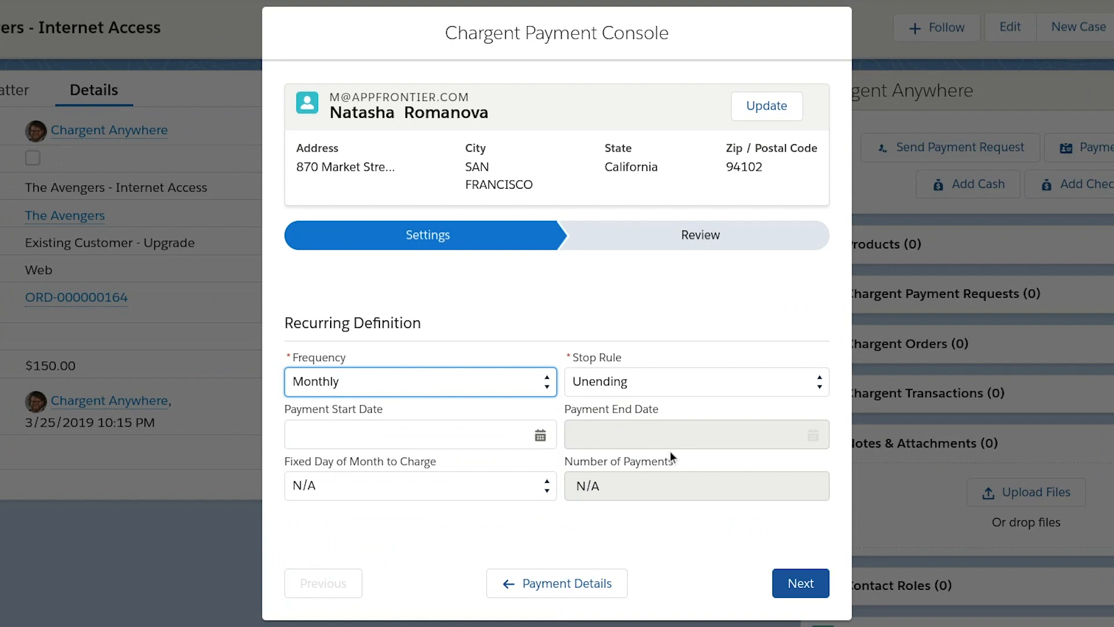
click(627, 369)
click(678, 289)
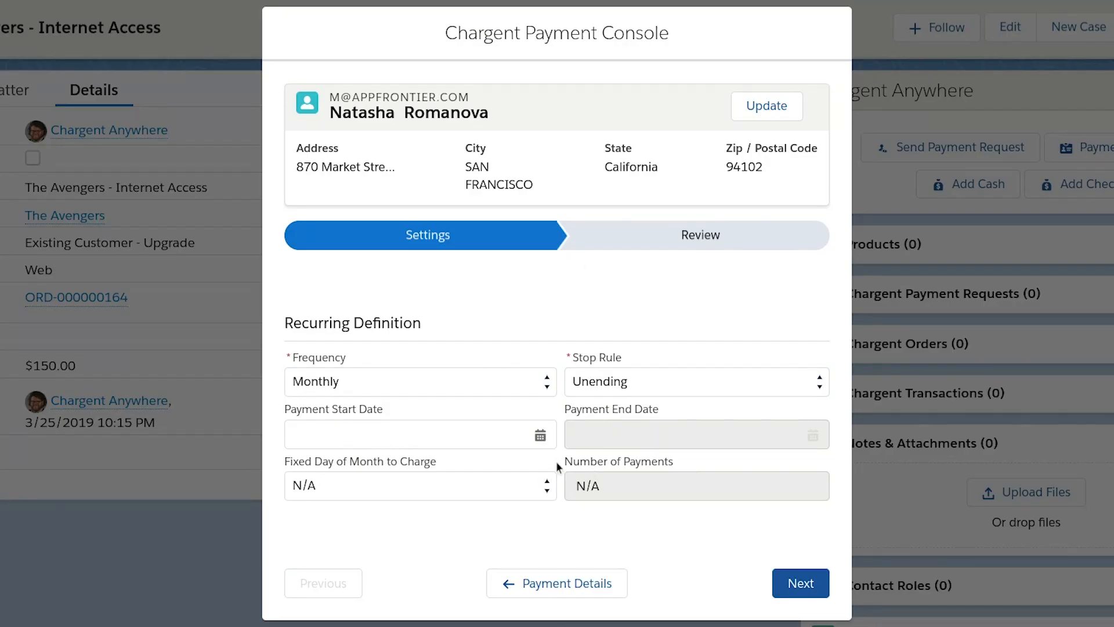
click(541, 435)
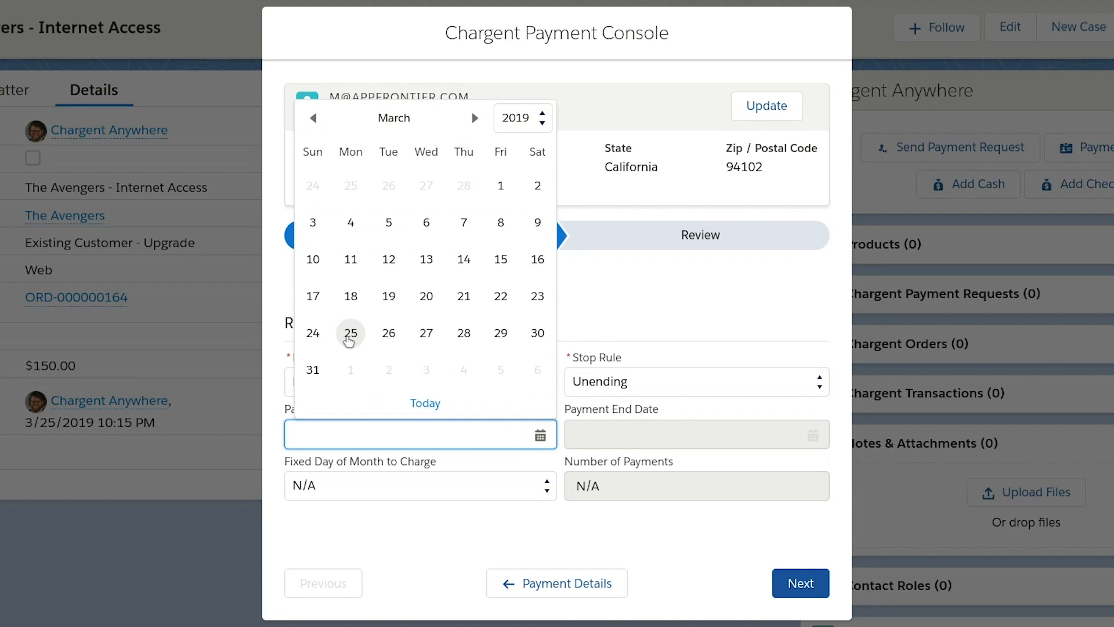
click(474, 118)
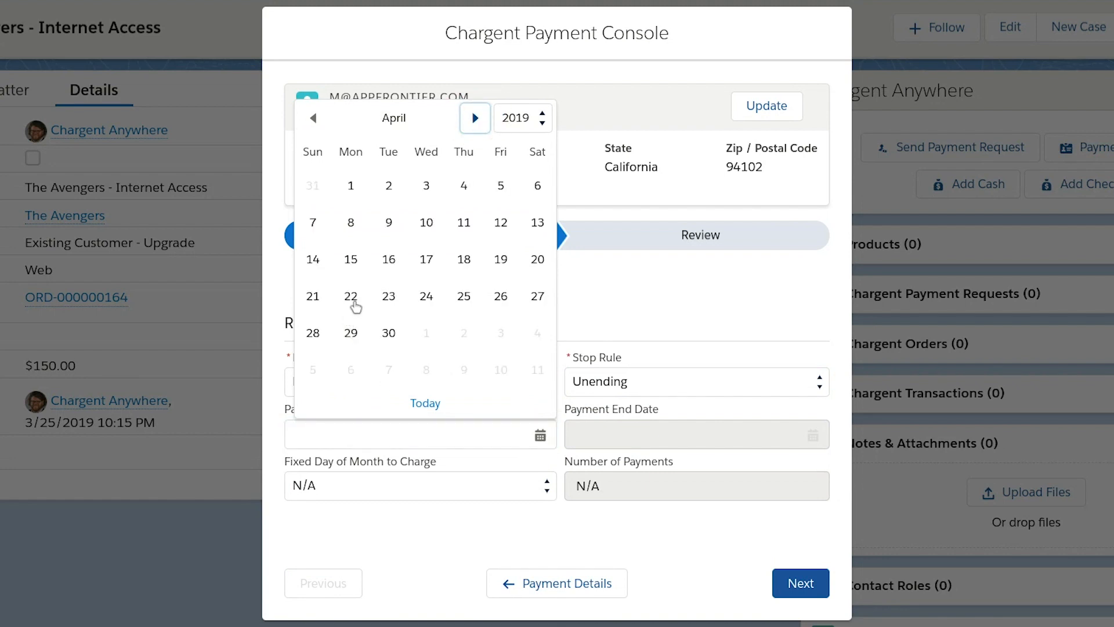
click(464, 295)
click(798, 580)
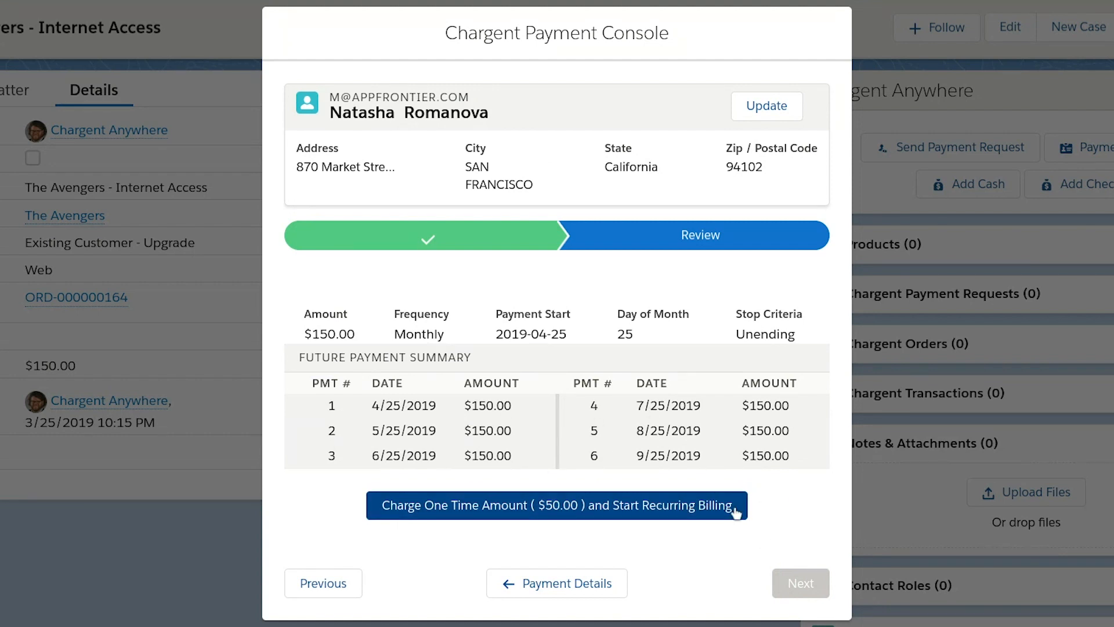
double_click(358, 333)
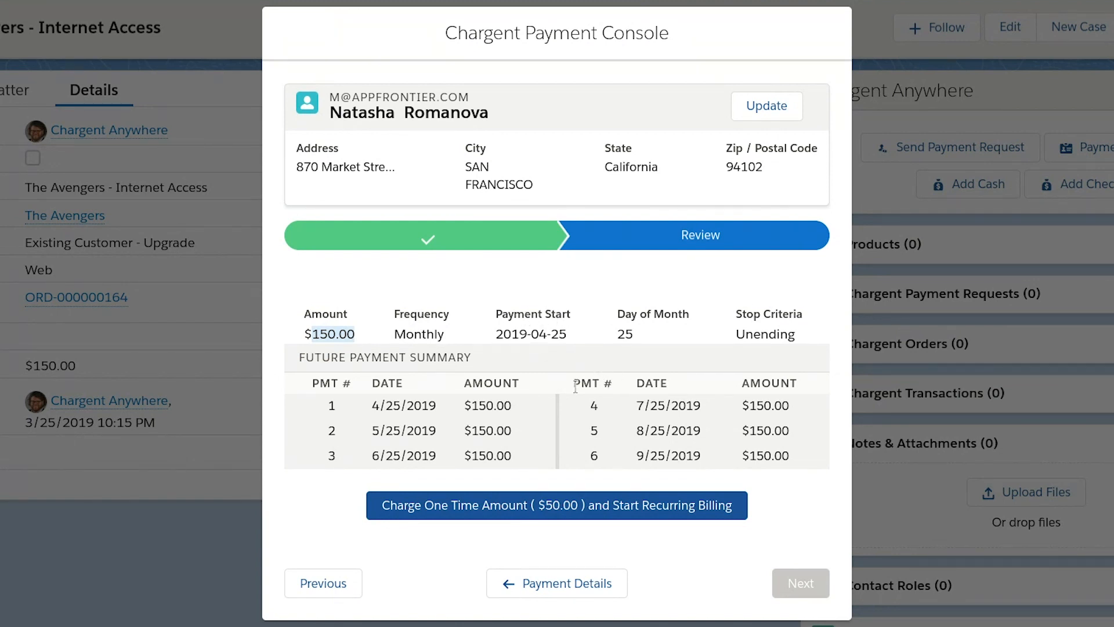
click(644, 506)
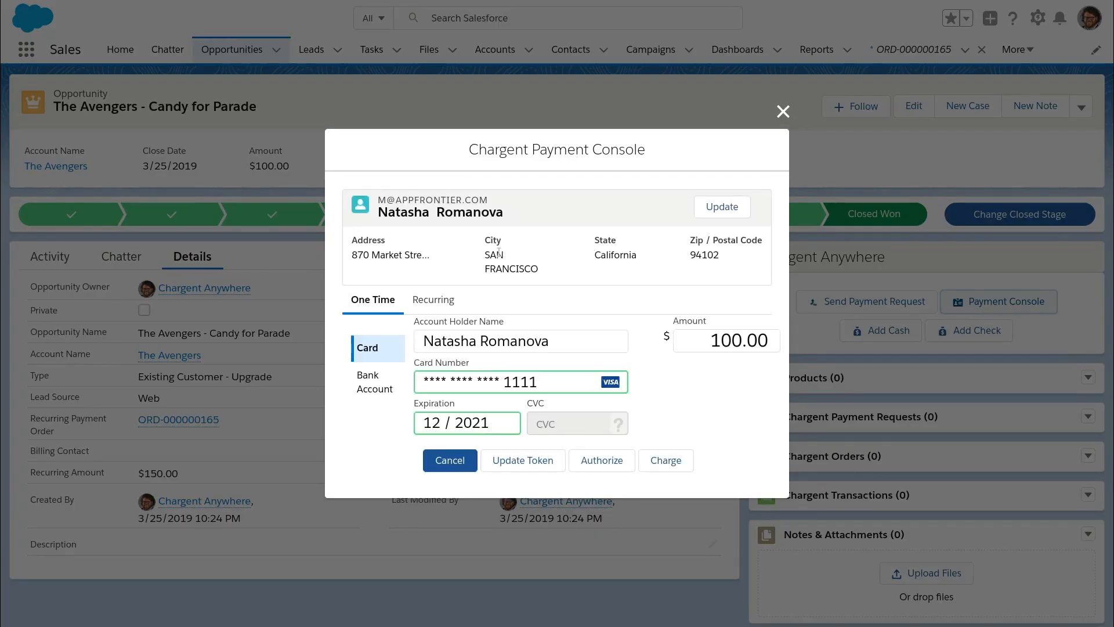
- Fund the $100.00 one-time charge from a First Credit Union checking account with routing and account numbers
click(374, 382)
click(630, 339)
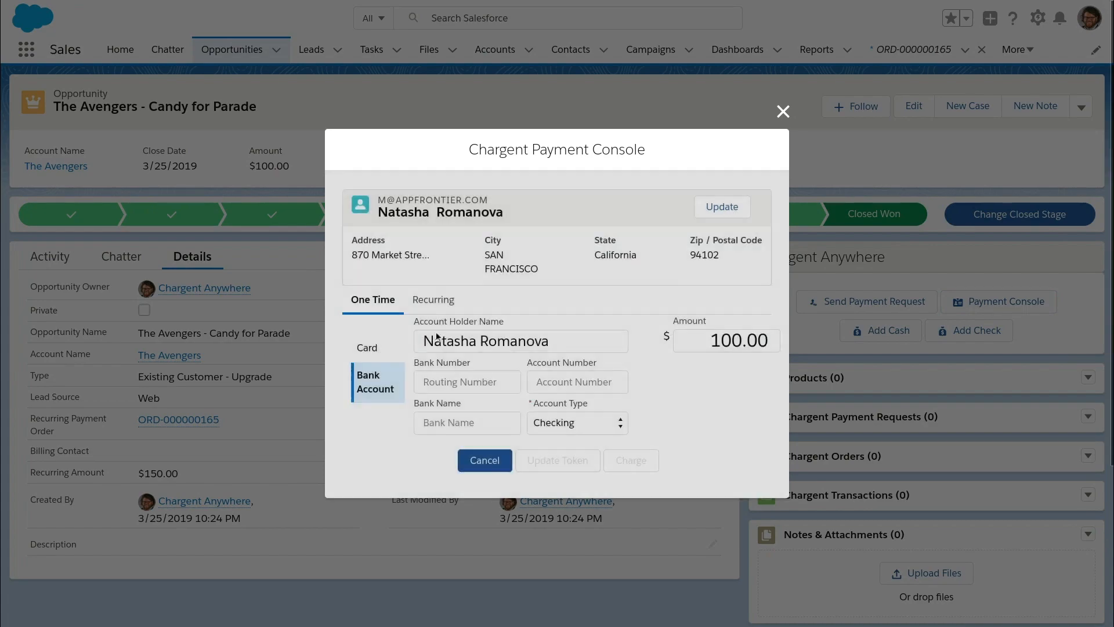
click(499, 380)
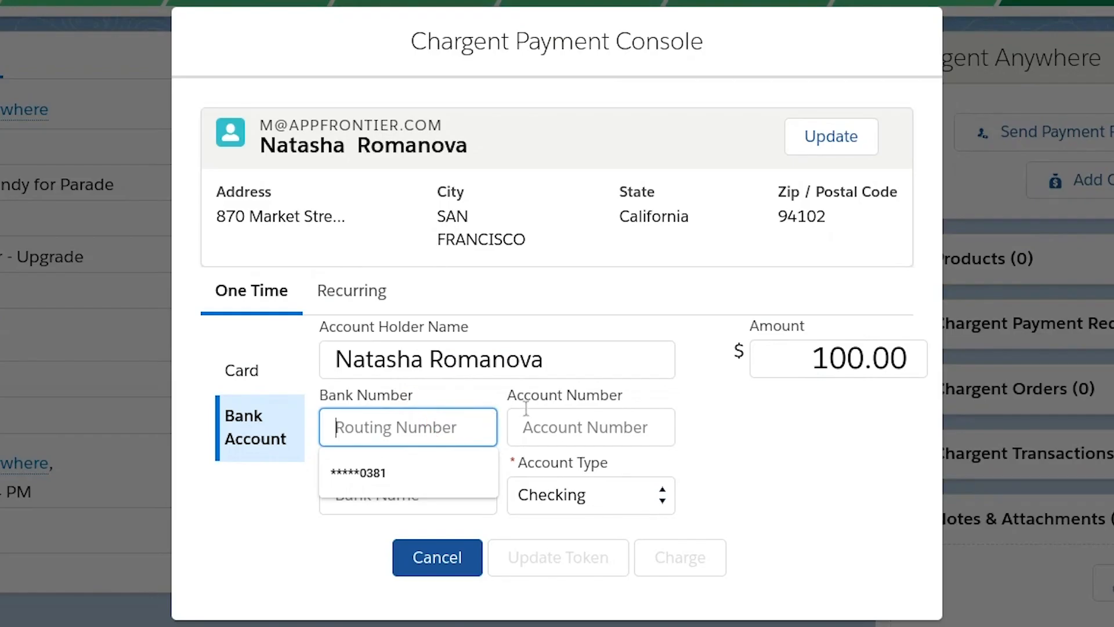
text(221379785)
click(607, 427)
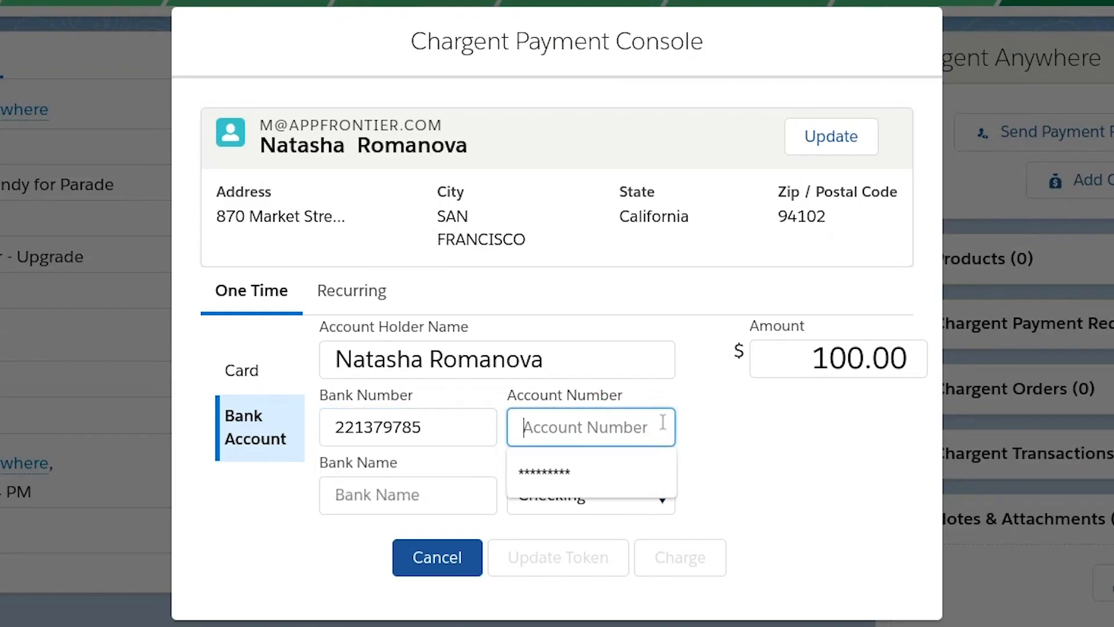
click(419, 504)
text(First Credit Union)
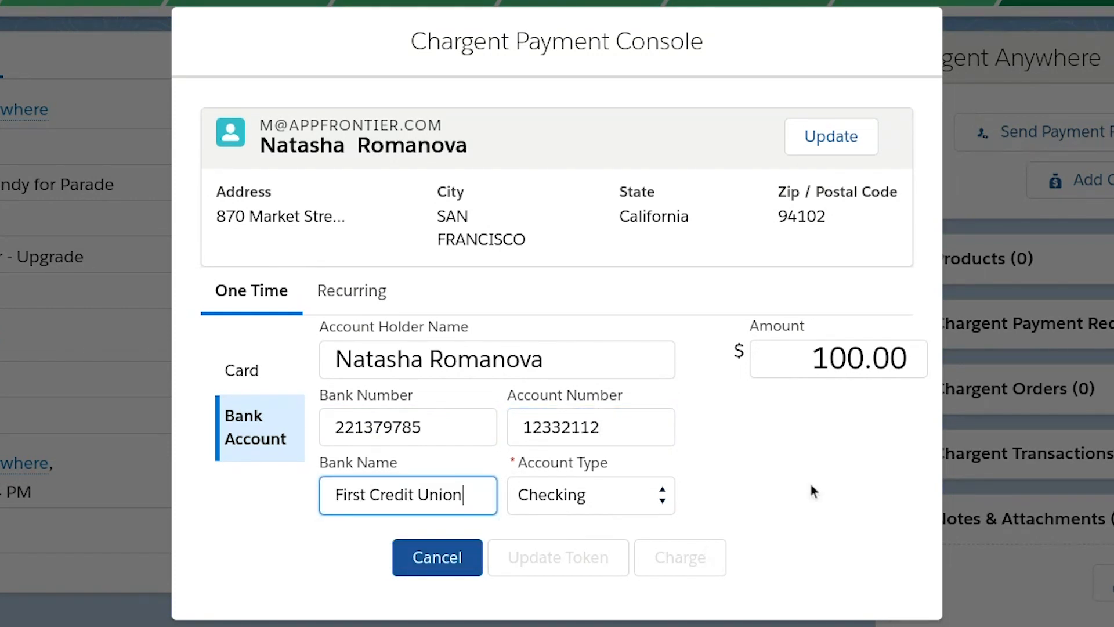
click(813, 491)
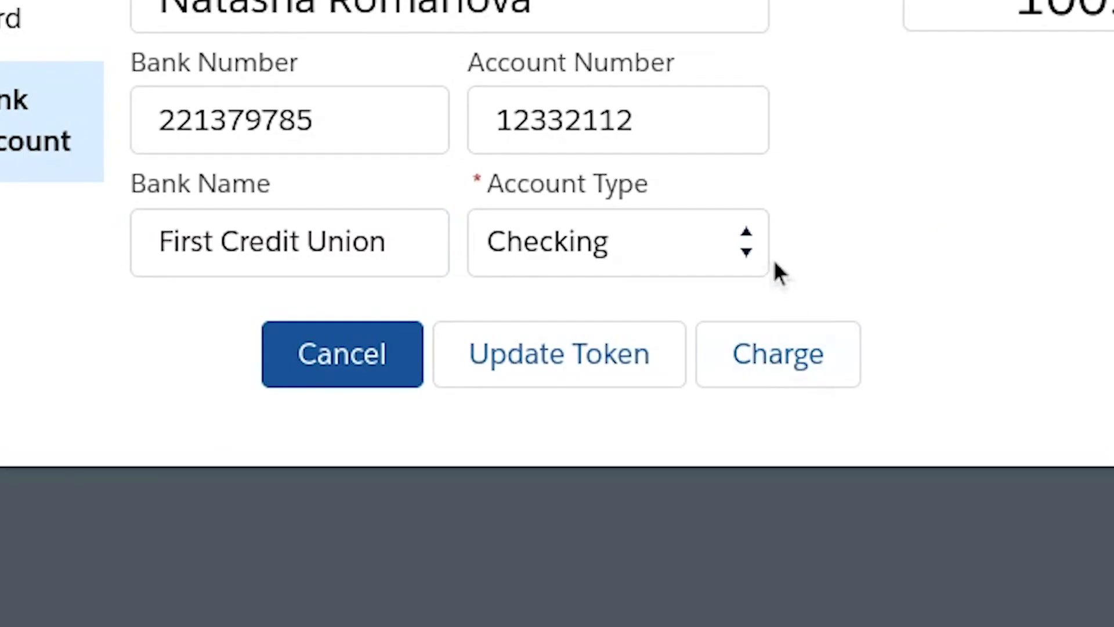
click(780, 355)
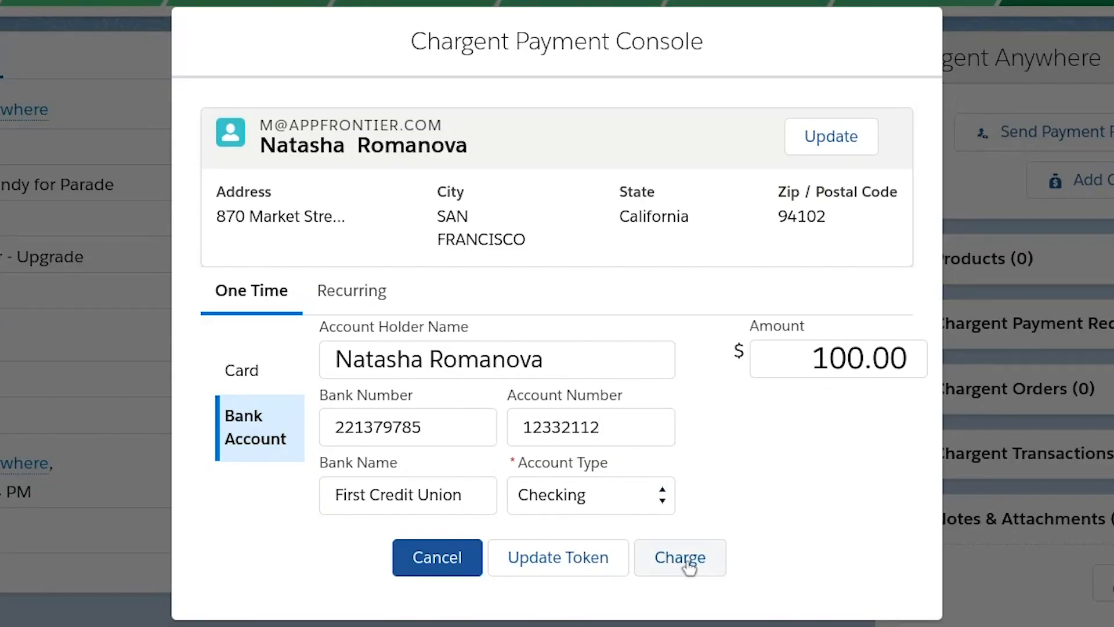
- Submit the $100.00 bank account charge
click(684, 560)
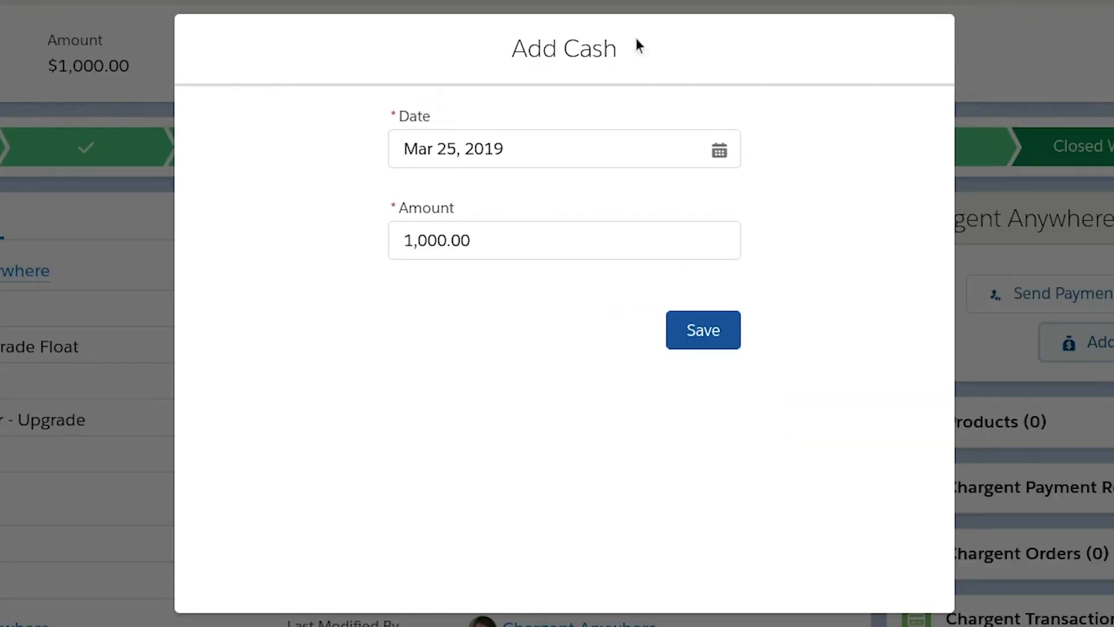
- Change the Add Cash amount from 1,000.00 to 500.00 and save the entry
drag(497, 241, 168, 241)
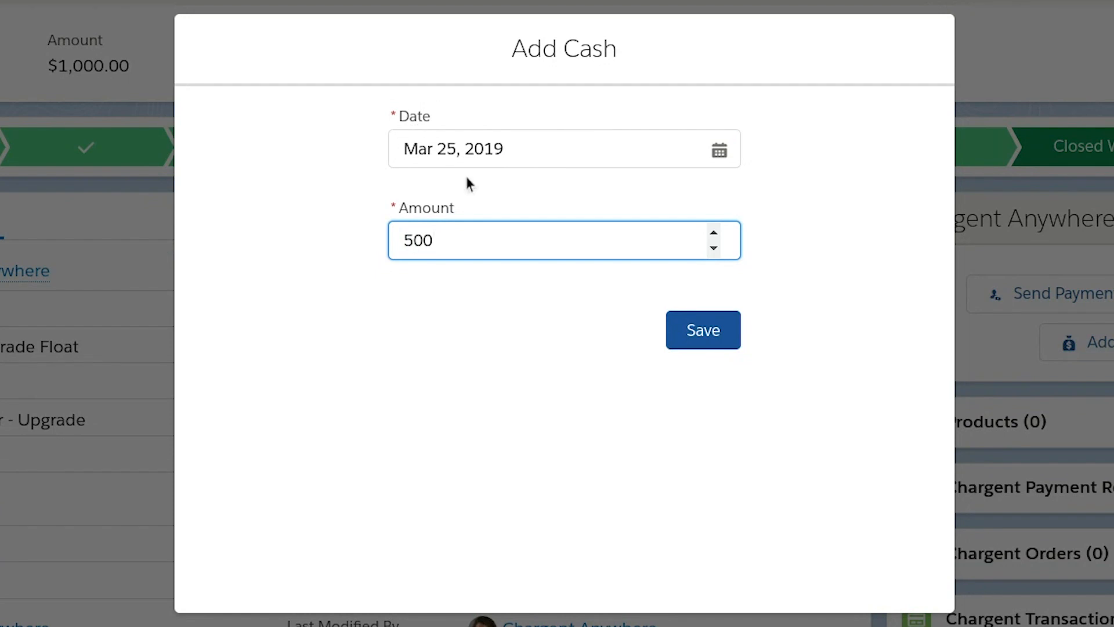
click(708, 345)
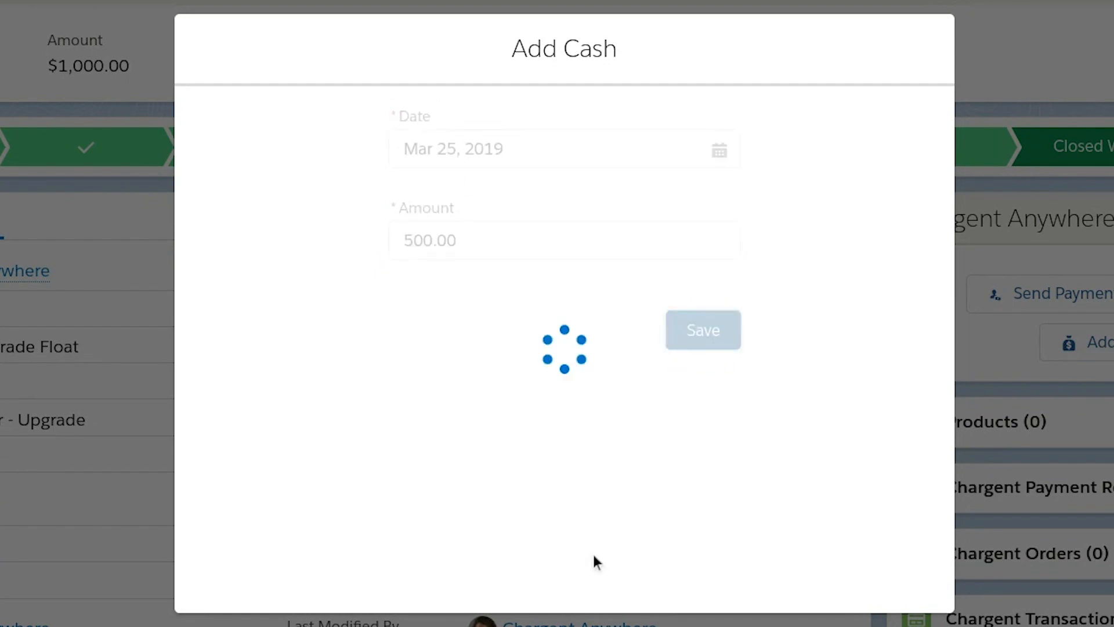